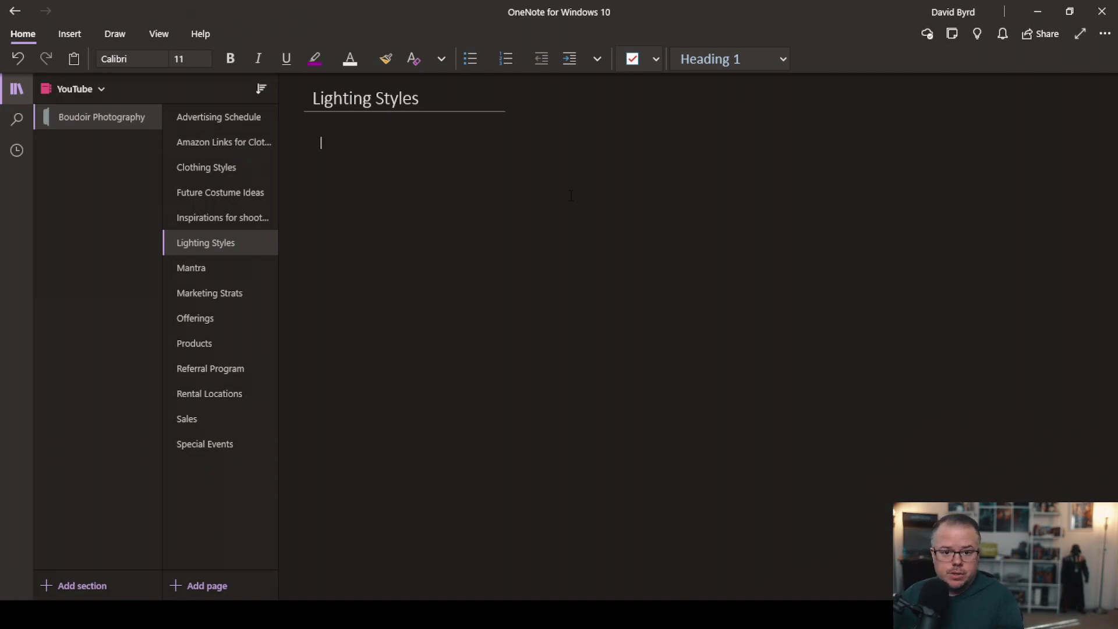
# Write "I want to use three lighting styles only for the business" with the bullet "Natural Light, Rembrandt Lighting and Gel Lighting" beneath it.
pyautogui.write('I want to use three lighting styles only for the business')
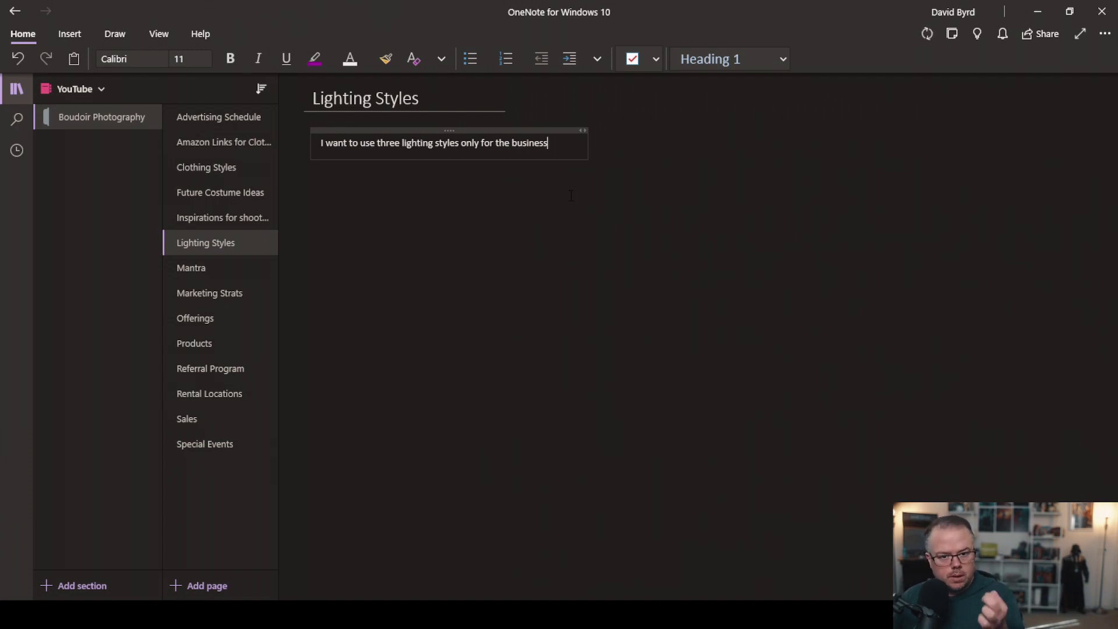
pyautogui.press('Return')
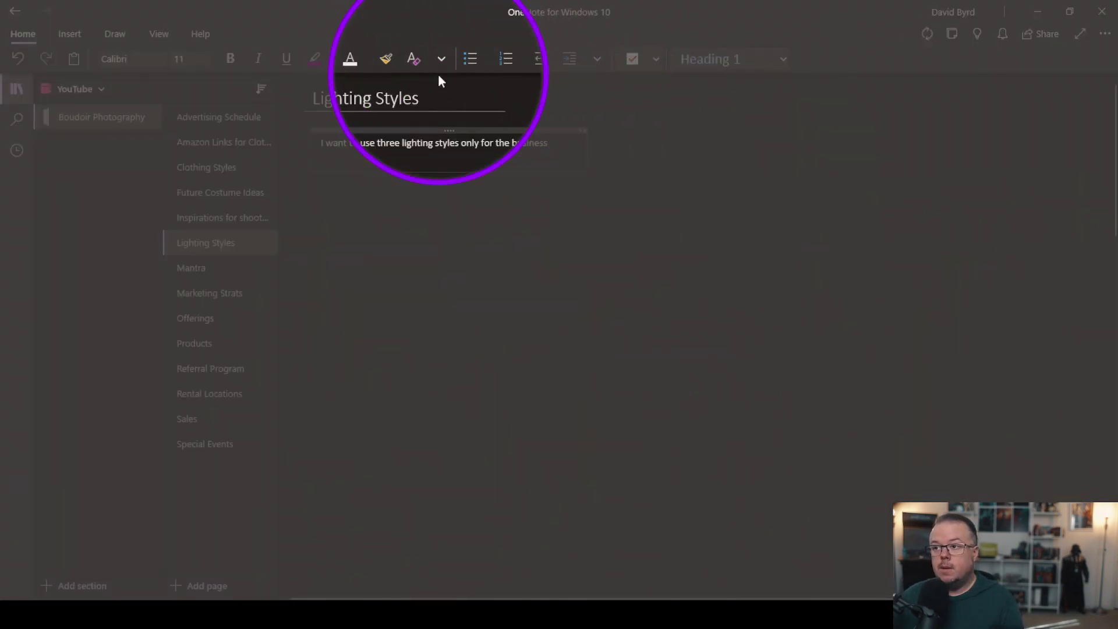
pyautogui.click(471, 63)
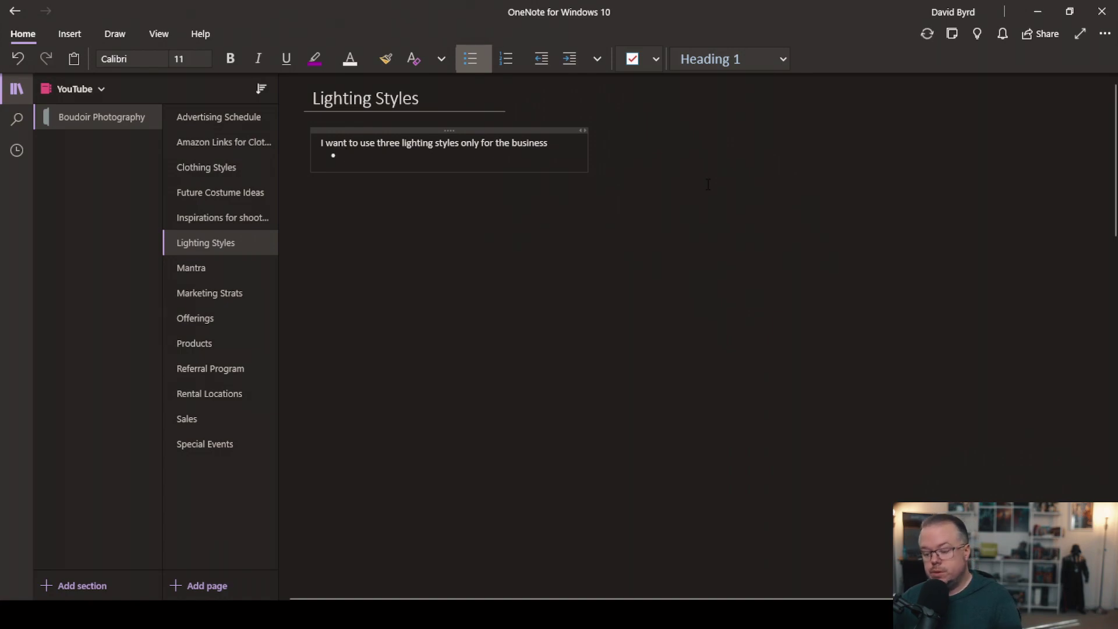
pyautogui.write('NAtrua')
pyautogui.press('BackSpace')
pyautogui.press('BackSpace')
pyautogui.press('BackSpace')
pyautogui.write('ural Light, R')
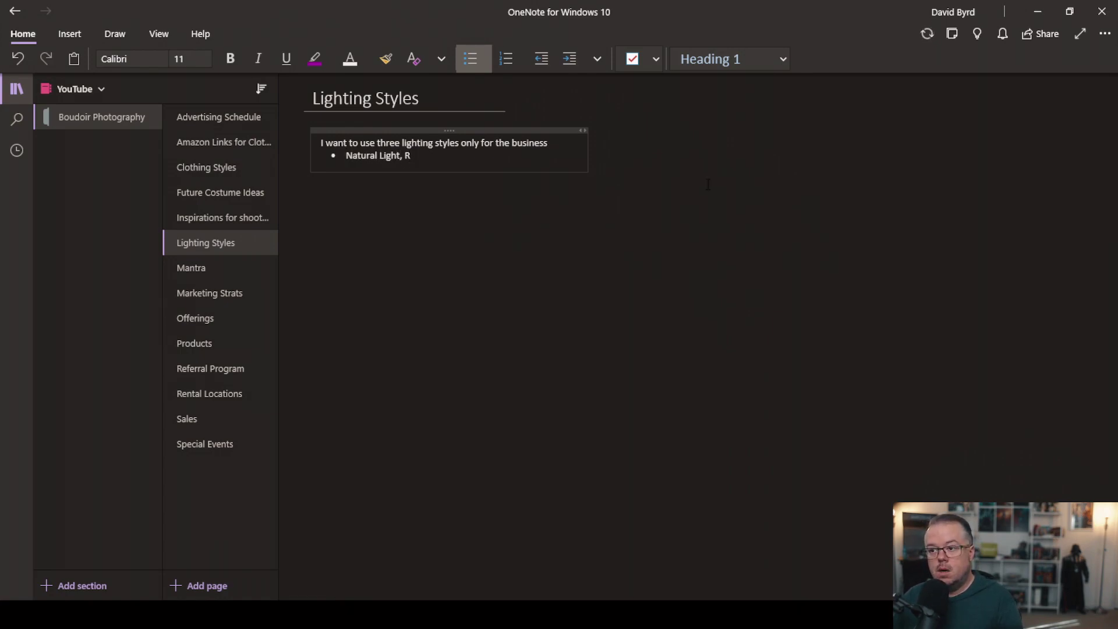
pyautogui.write('embrandt Lighting')
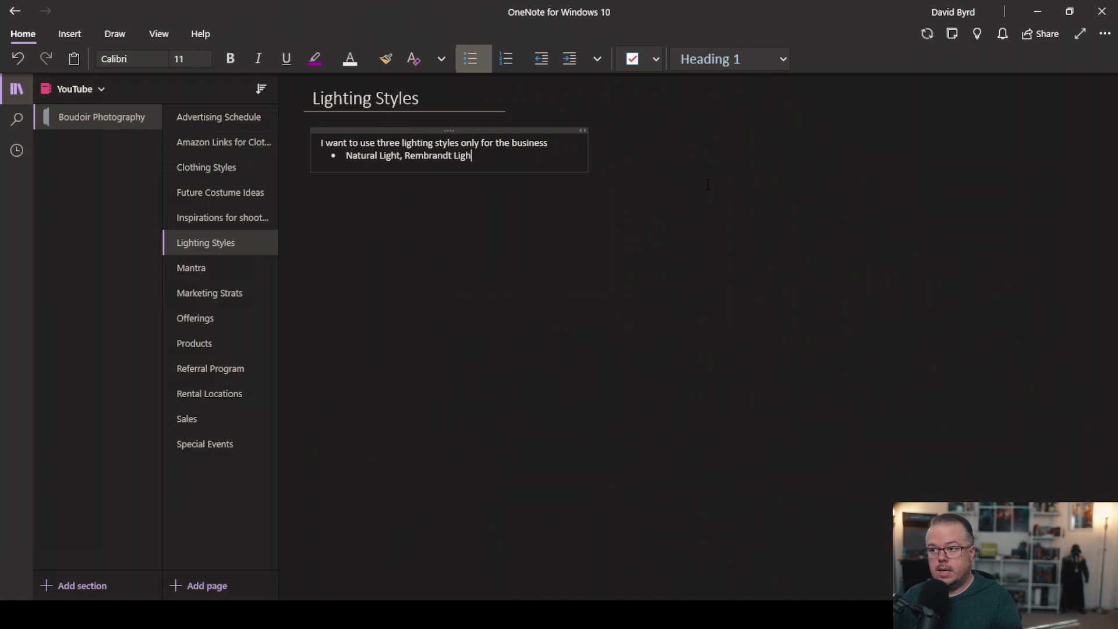
pyautogui.write(' and Gel Lighting')
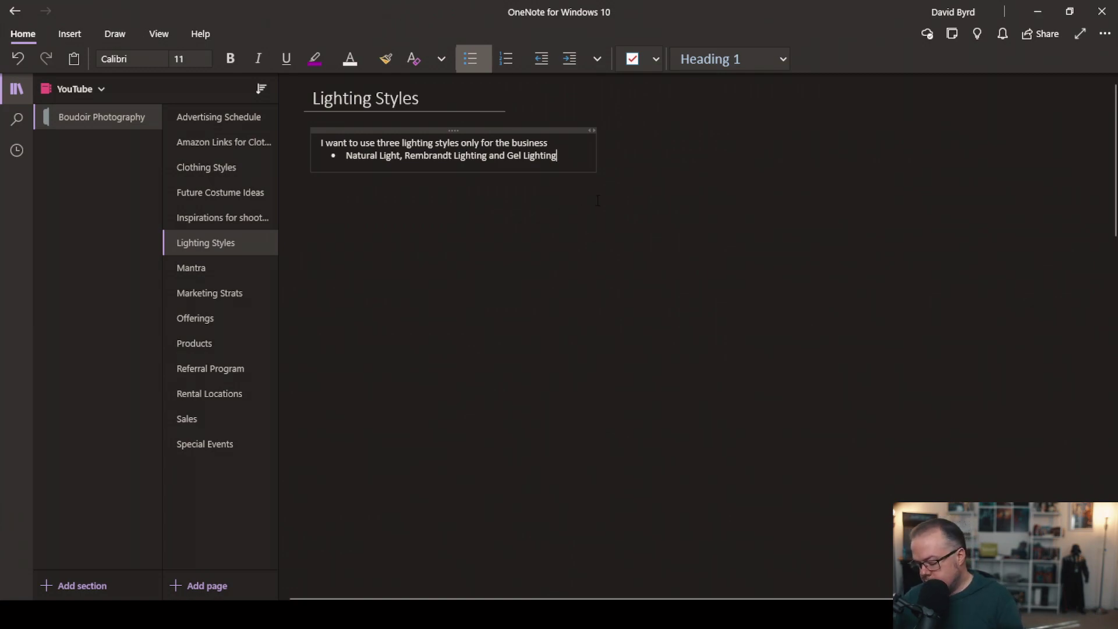
# After a blank line below the bullet, write the unbulleted line "Tie the lighting styles to the clothing styles you are limiting your clients to".
pyautogui.press('Return')
pyautogui.press('Return')
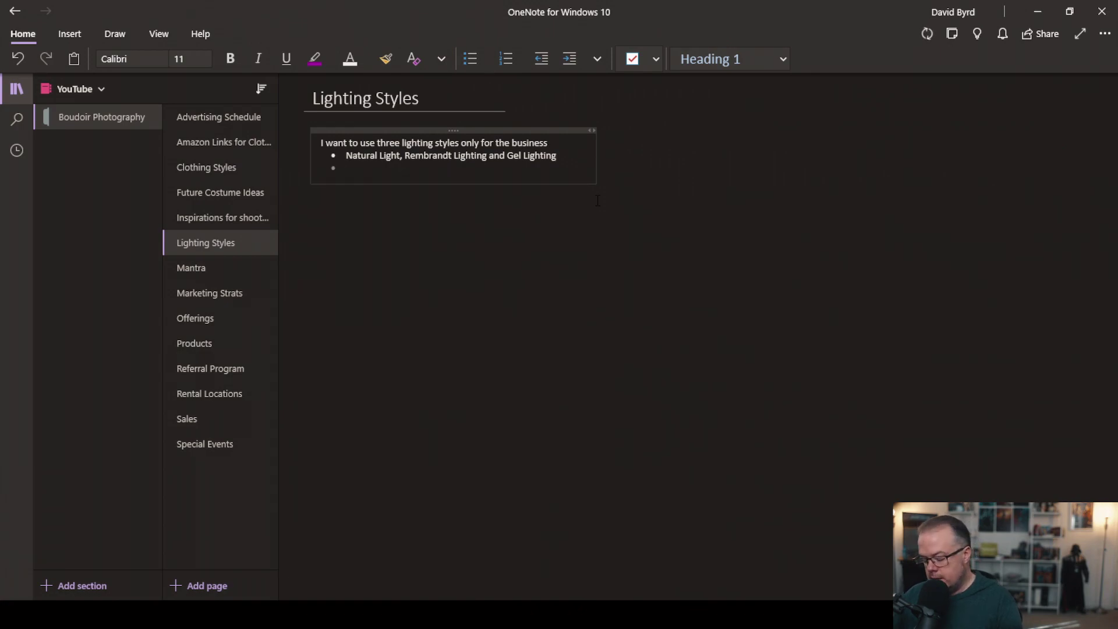
pyautogui.press('BackSpace')
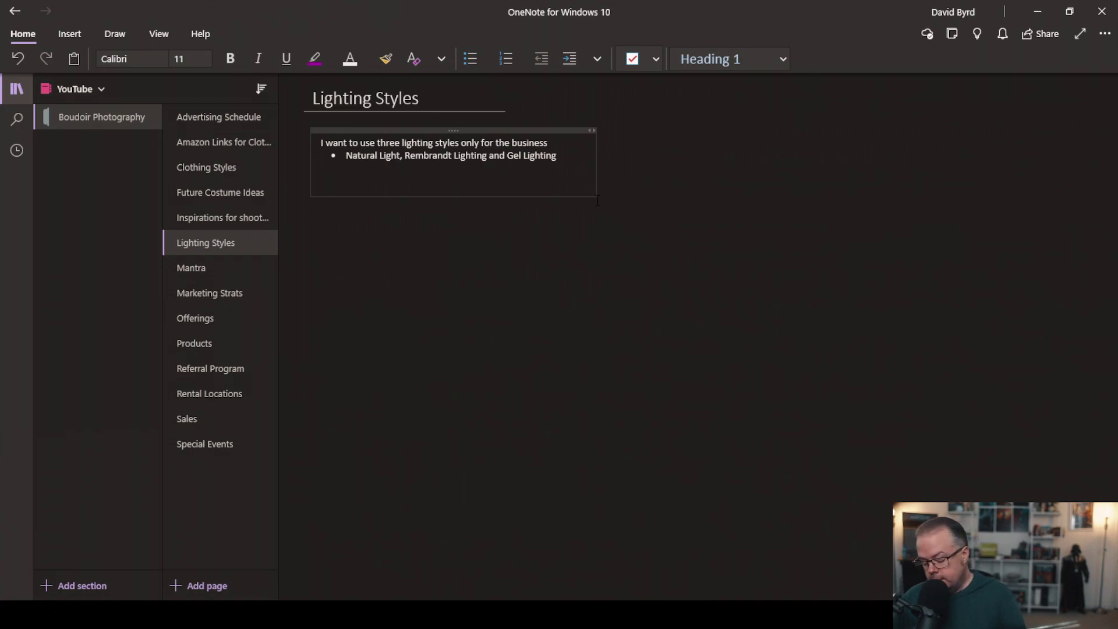
pyautogui.write('Tie t')
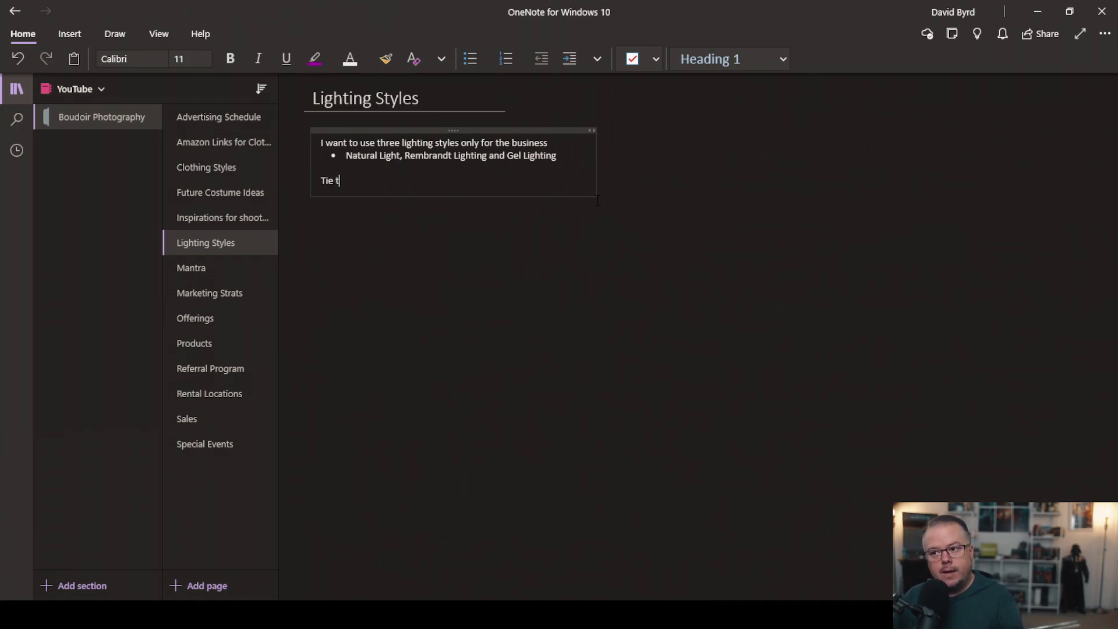
pyautogui.write('he lighting styles to c')
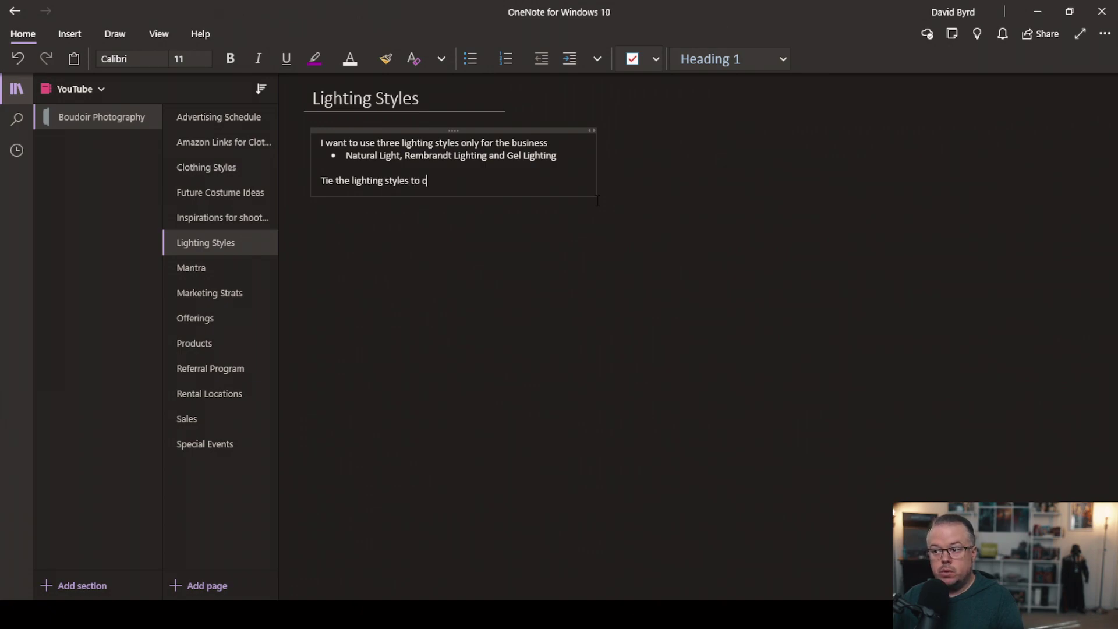
pyautogui.press('BackSpace')
pyautogui.write('the clothin ')
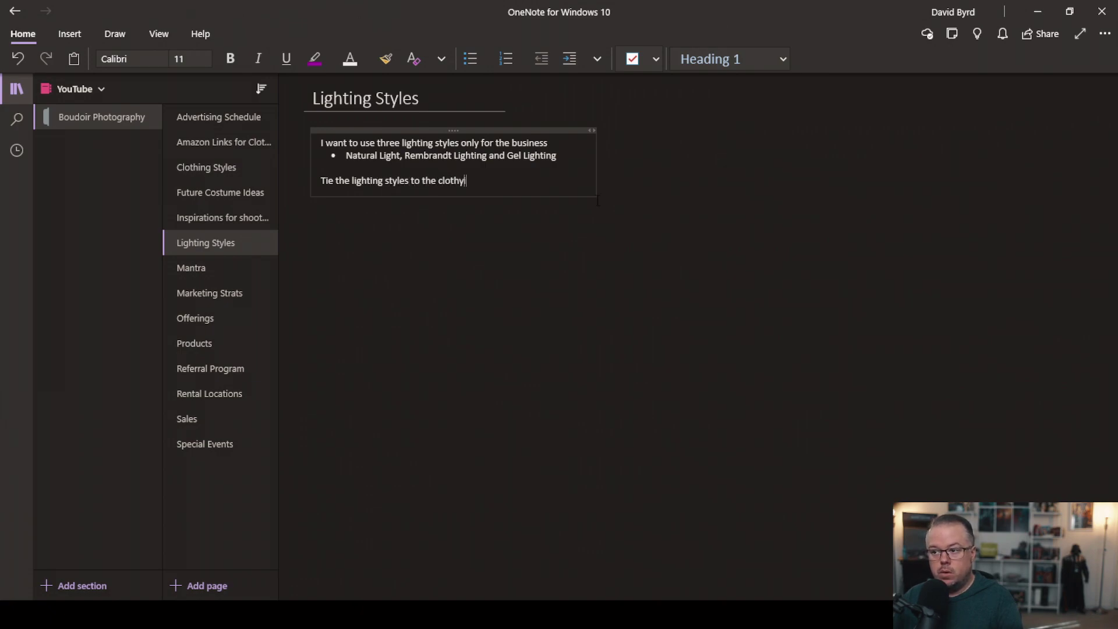
pyautogui.write('g styles ')
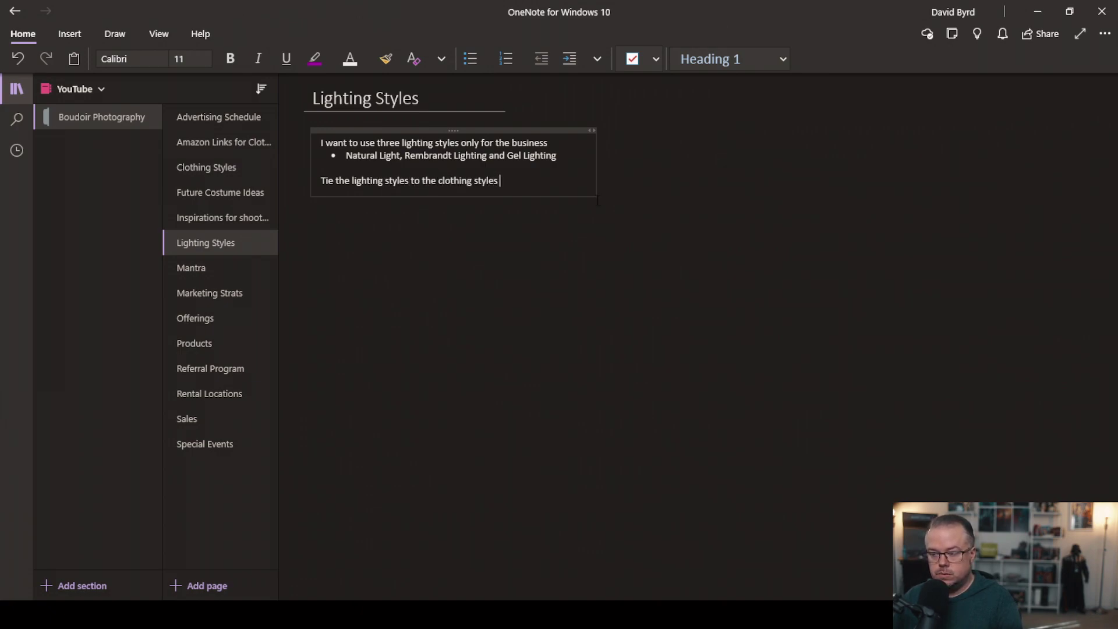
pyautogui.write('you are limiting your')
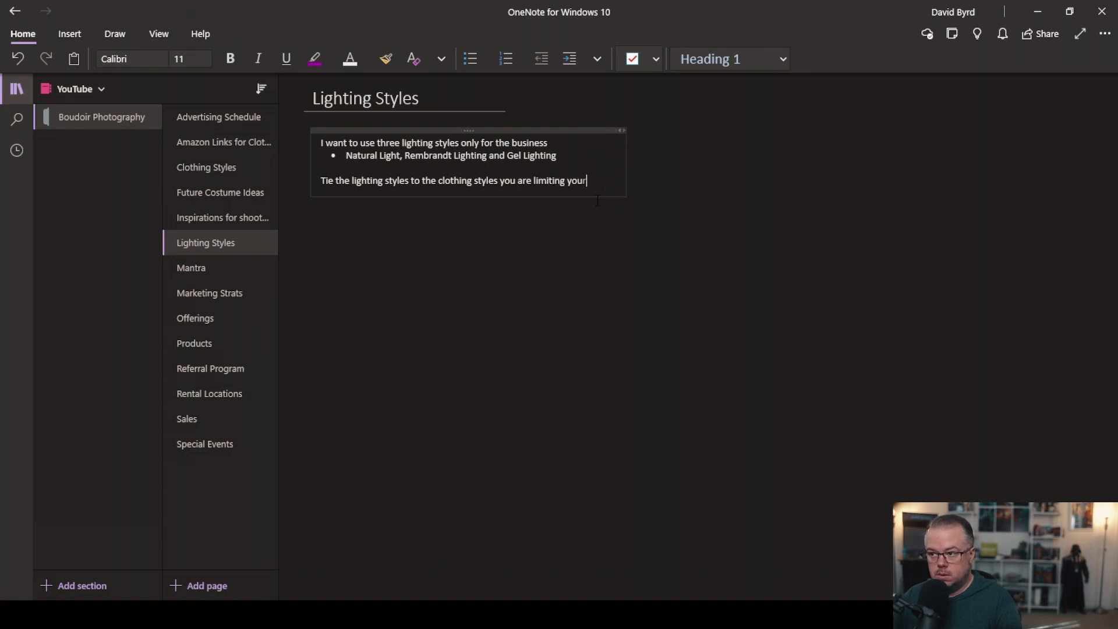
pyautogui.write(' lclients to')
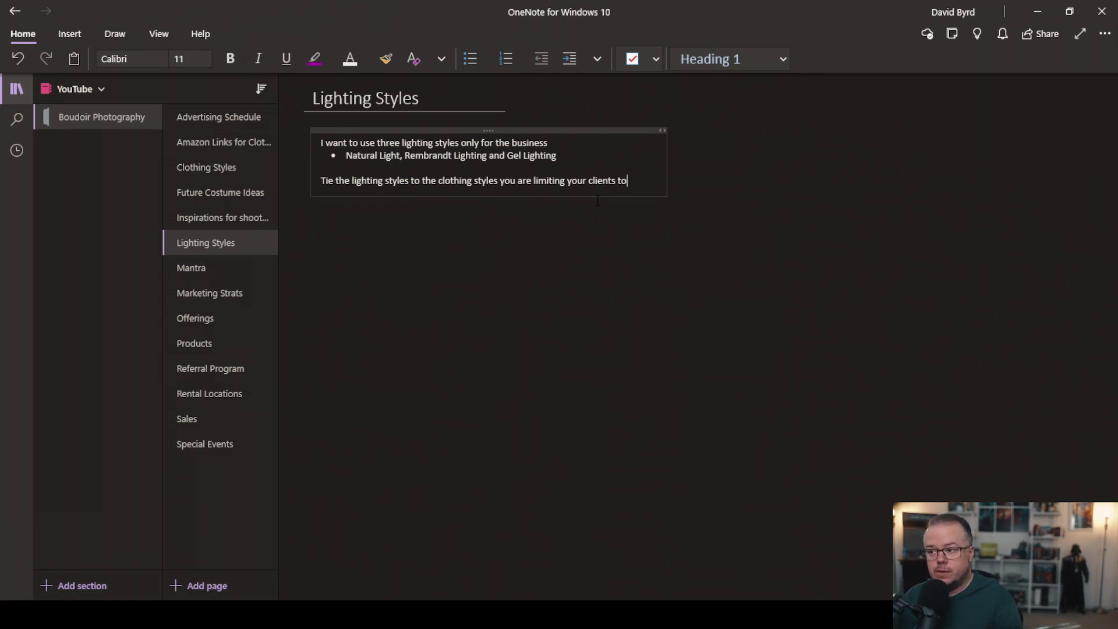
# Start a bulleted list under the clothing styles line with the item "Natural Light for Lingerie".
pyautogui.press('Return')
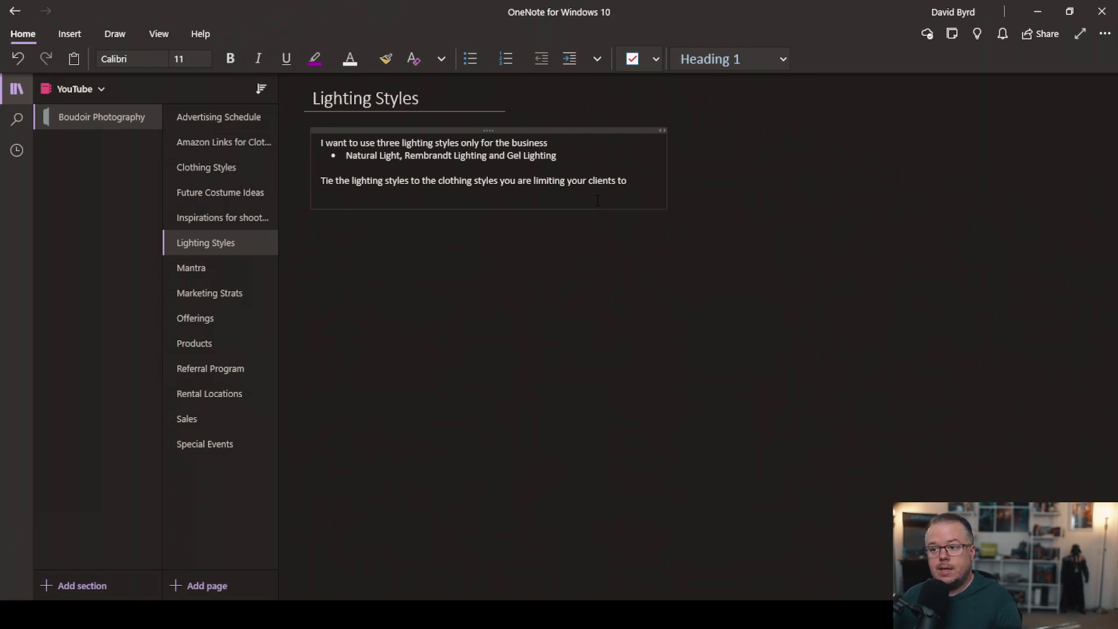
pyautogui.click(471, 59)
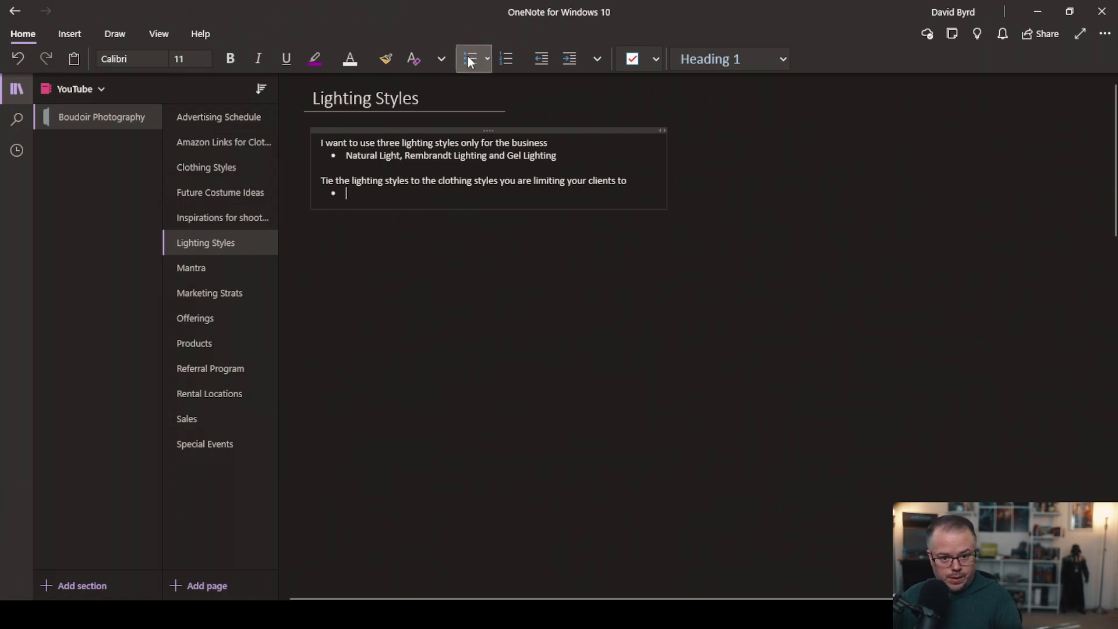
pyautogui.write('Natural')
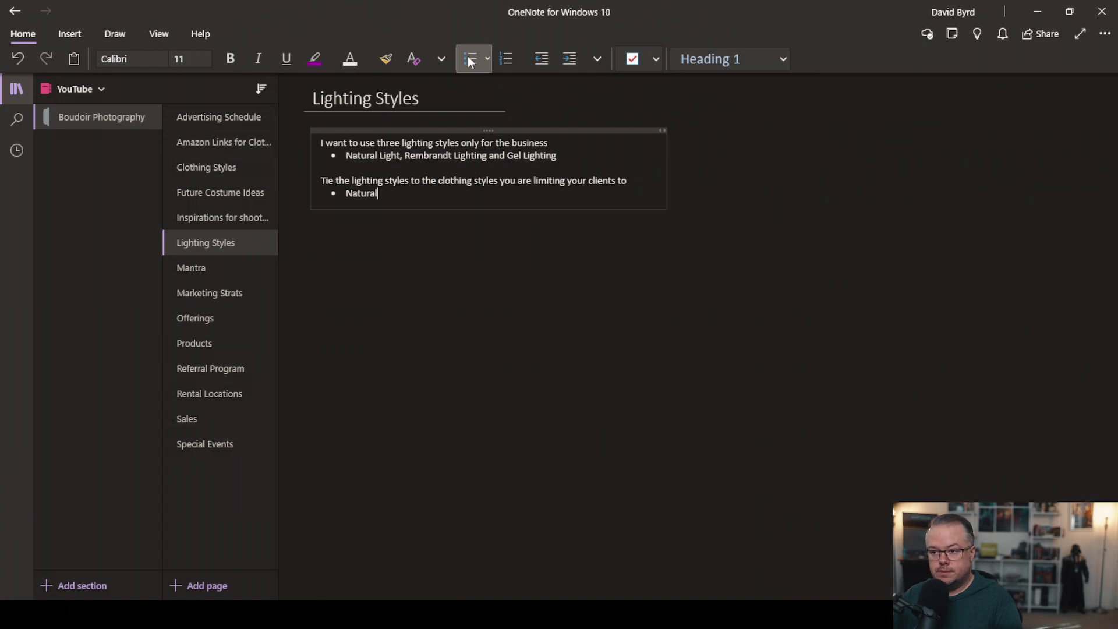
pyautogui.write(' Light for Lingerie')
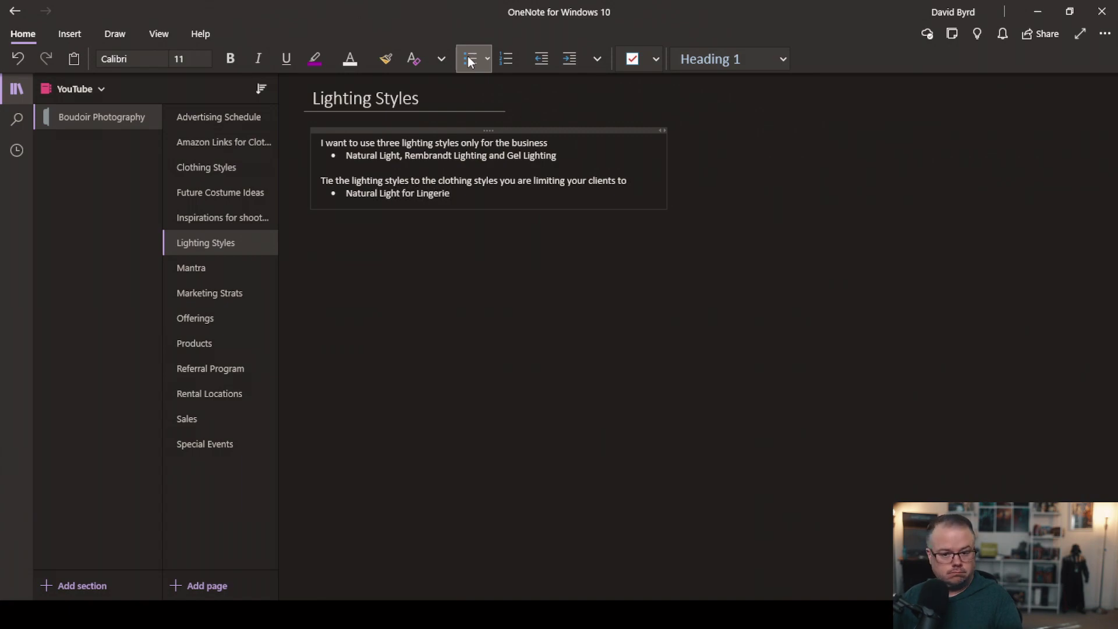
# Add the second bullet "Rembrandt Lighting for Clothes to Get Out Of" to the clothing styles list.
pyautogui.press('Return')
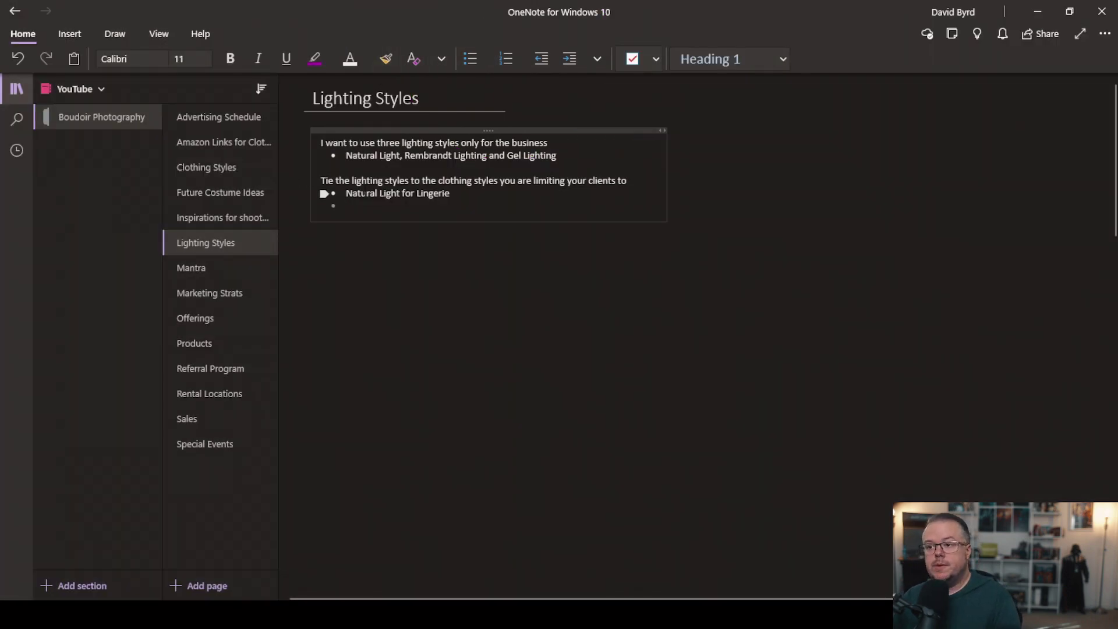
pyautogui.write('Rembrant Lighti')
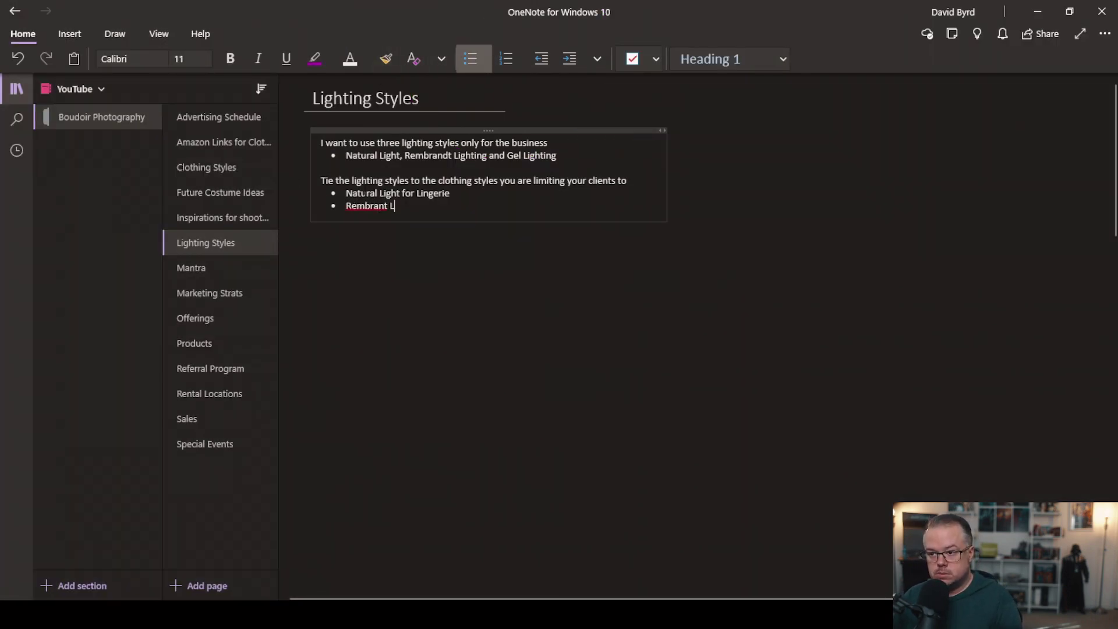
pyautogui.press('BackSpace')
pyautogui.press('BackSpace')
pyautogui.press('BackSpace')
pyautogui.press('BackSpace')
pyautogui.press('BackSpace')
pyautogui.press('BackSpace')
pyautogui.press('BackSpace')
pyautogui.press('BackSpace')
pyautogui.write('dt Lighting fo')
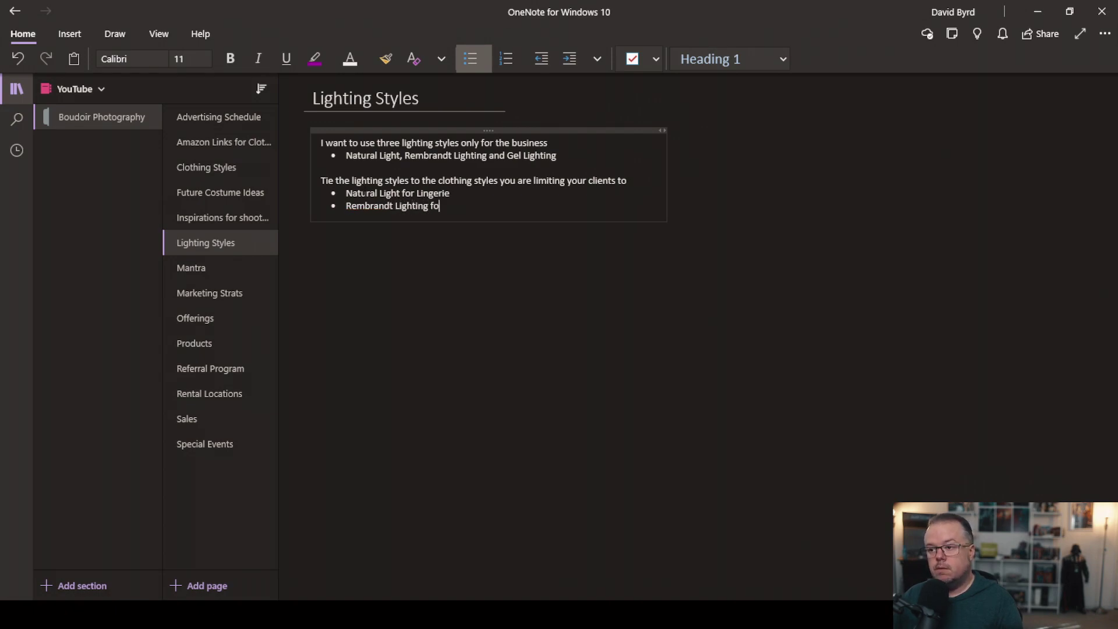
pyautogui.write('r Clothes to Get')
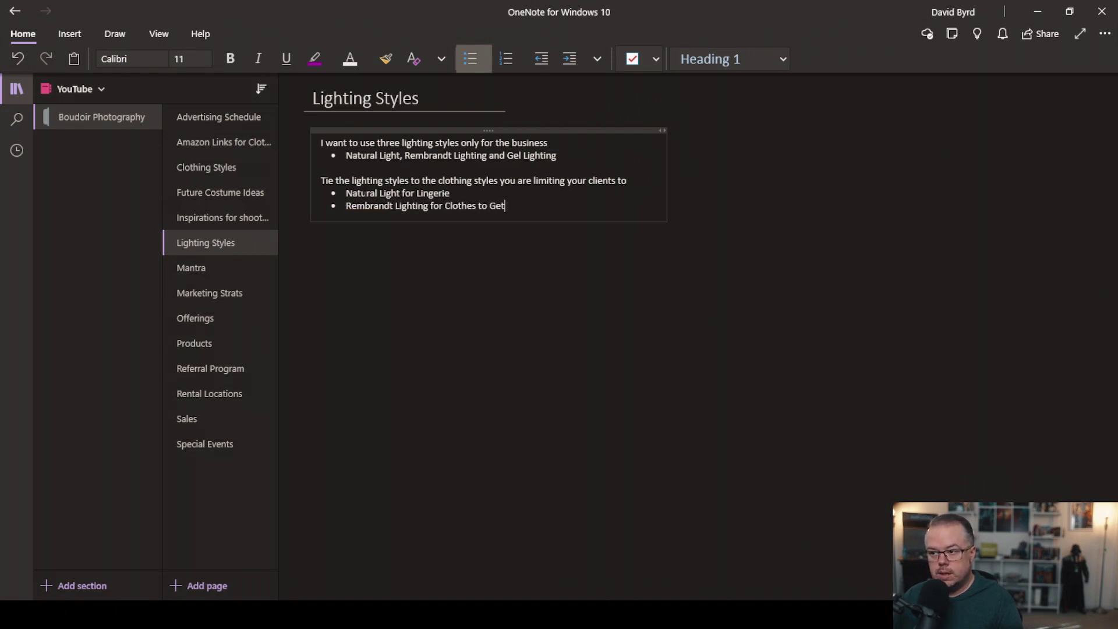
pyautogui.write(' Out Of')
# Add the third bullet "Gel Lighting for Character Driven" to the clothing styles list.
pyautogui.press('Return')
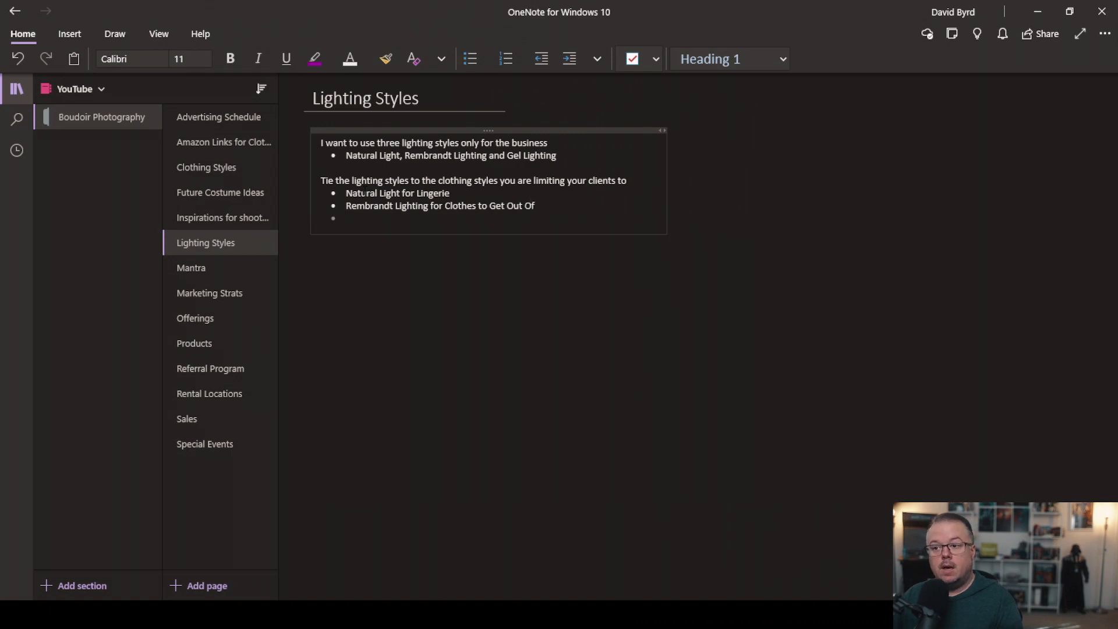
pyautogui.write('Gel L')
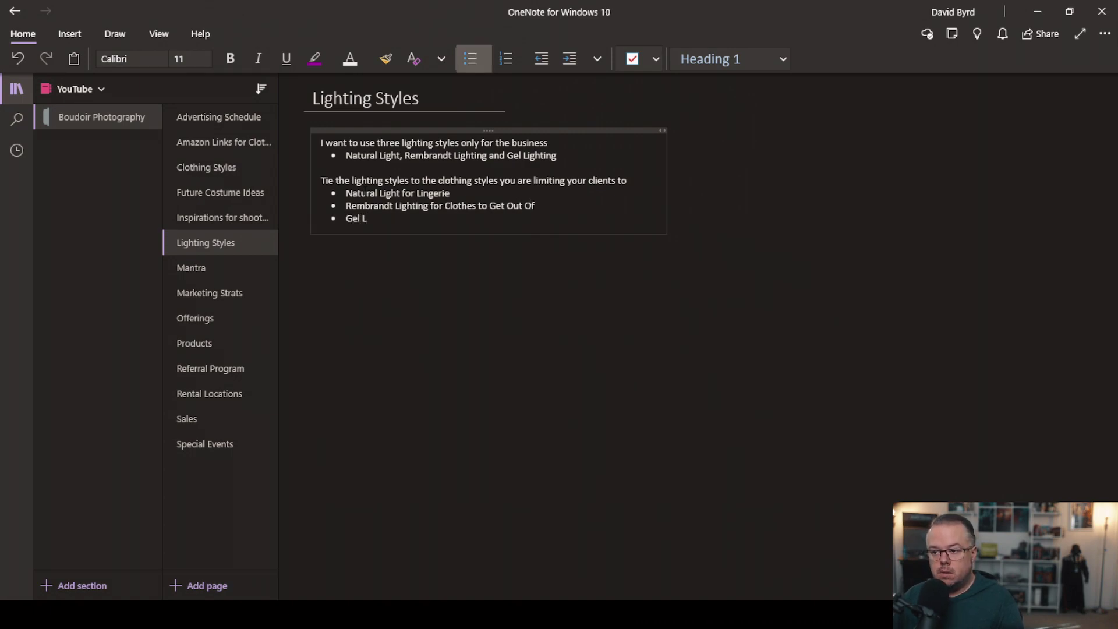
pyautogui.write('ighting for Charac')
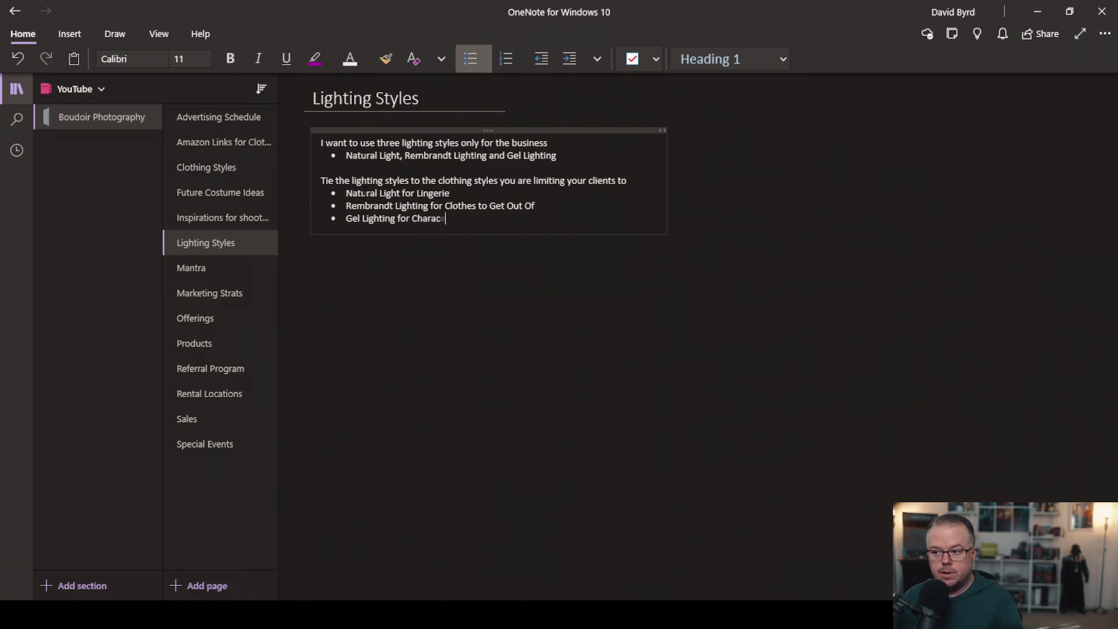
pyautogui.write('ter Driven')
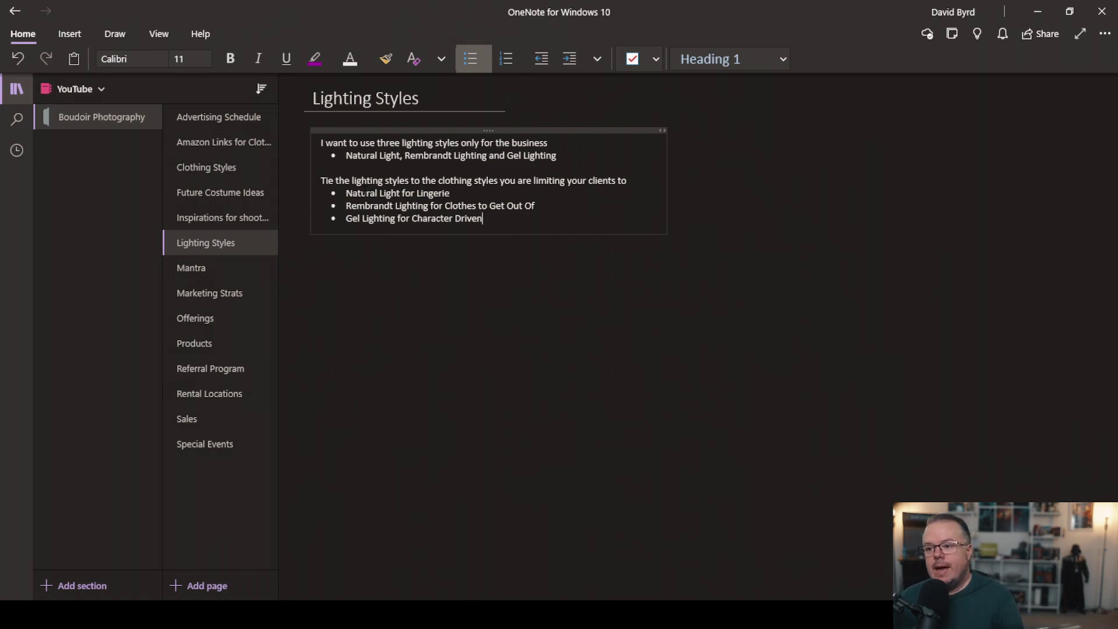
# Add an indented sub-bullet "Don't restrict your clients, if they want something else" under the gel lighting item.
pyautogui.press('Return')
pyautogui.press('Tab')
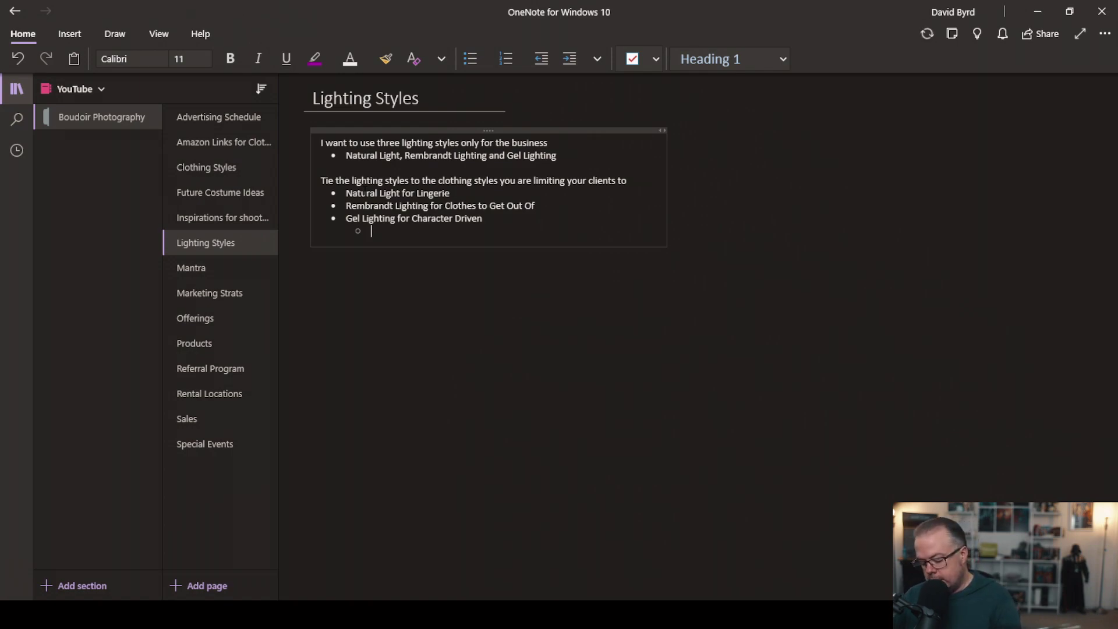
pyautogui.write("Don't restr")
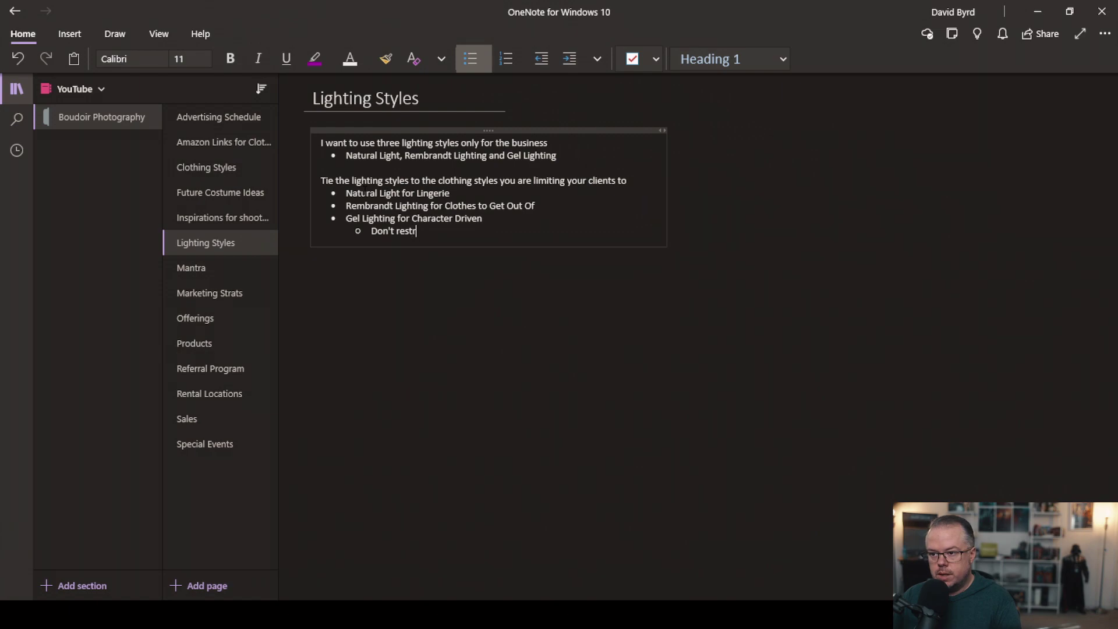
pyautogui.write('ict your clie')
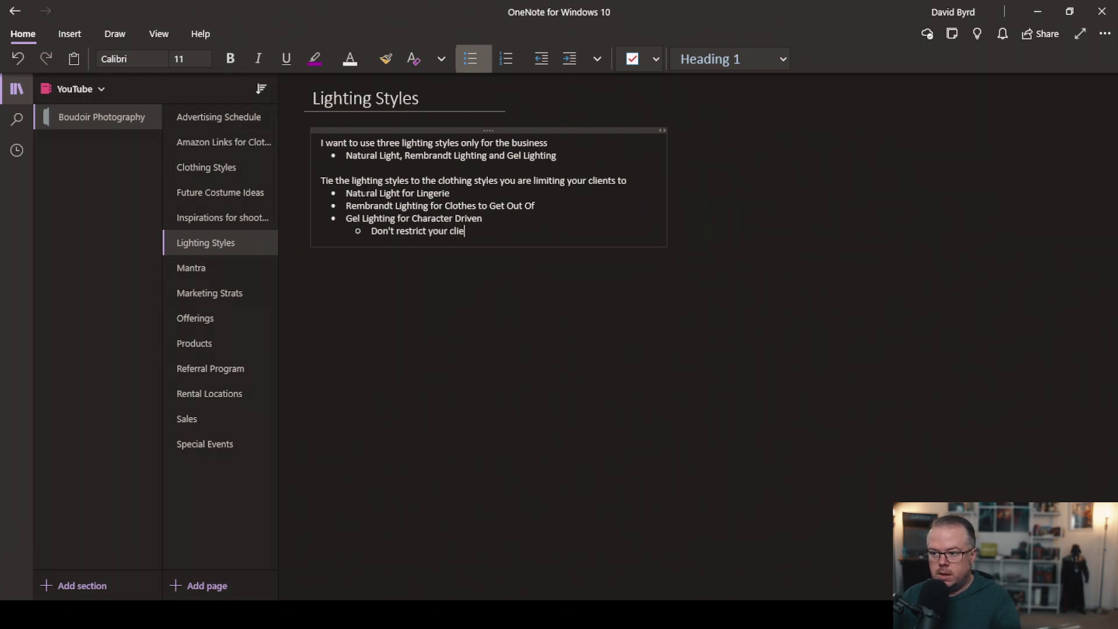
pyautogui.write('nts, if they want something else')
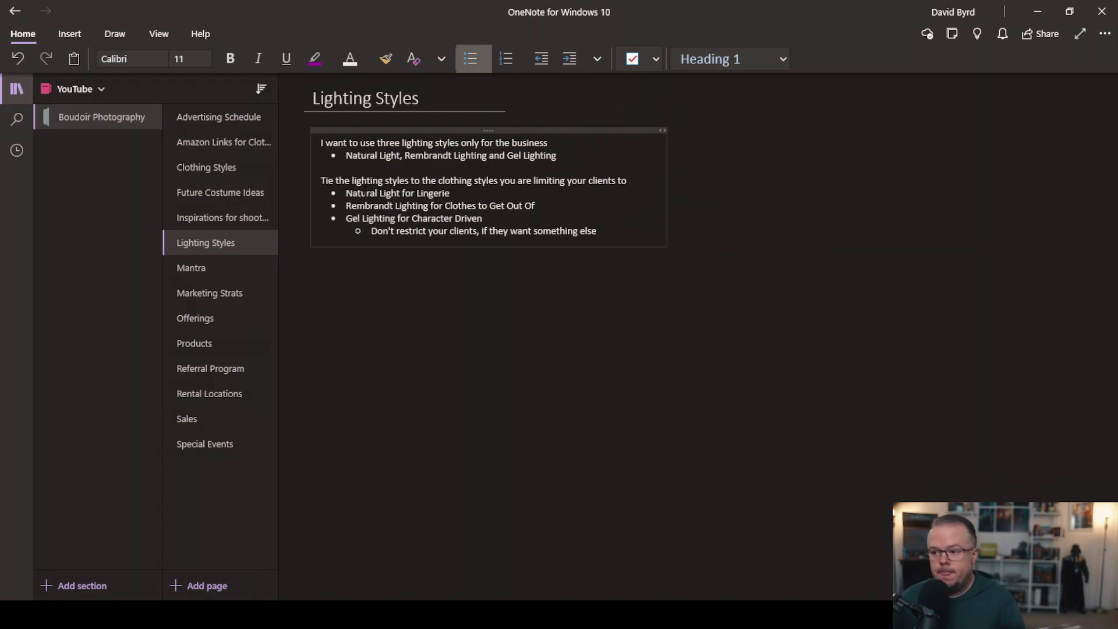
# Switch to Adobe Bridge and insert the red lingerie window photo from the YouTube folder into the Lighting Styles page.
pyautogui.hotkey('alt', 'Tab')
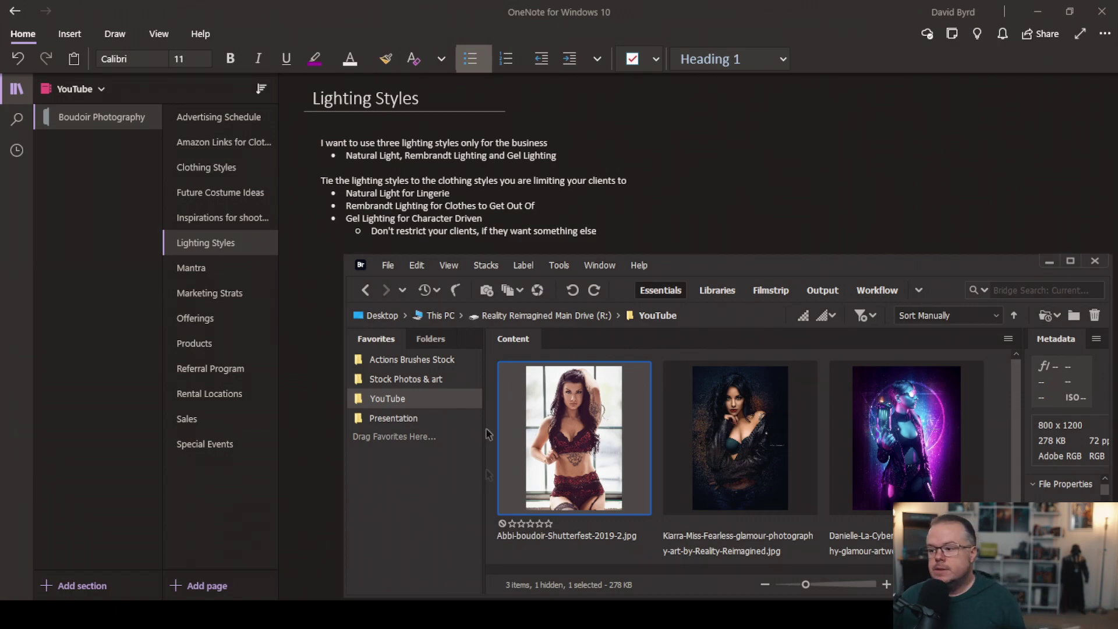
pyautogui.moveTo(761, 266); pyautogui.dragTo(695, 330)
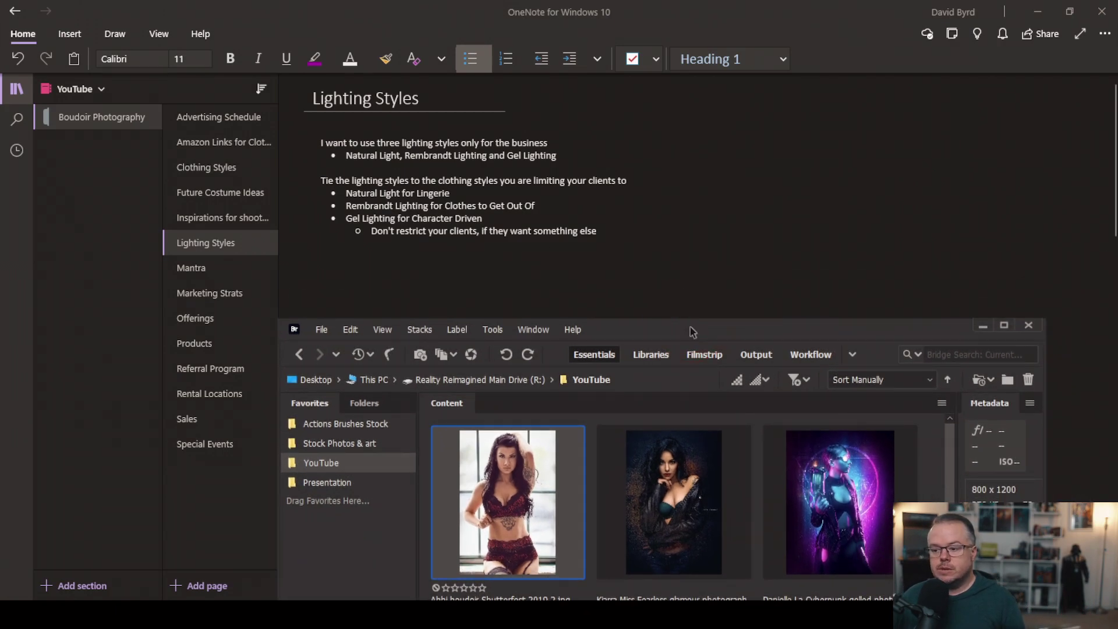
pyautogui.moveTo(501, 485); pyautogui.dragTo(671, 251)
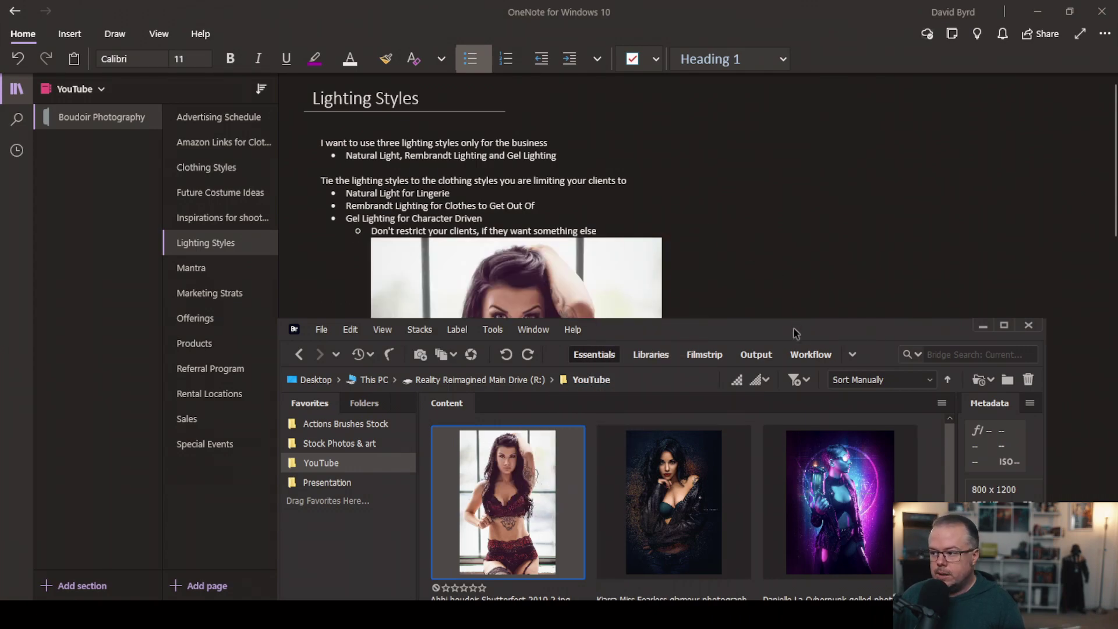
pyautogui.click(982, 325)
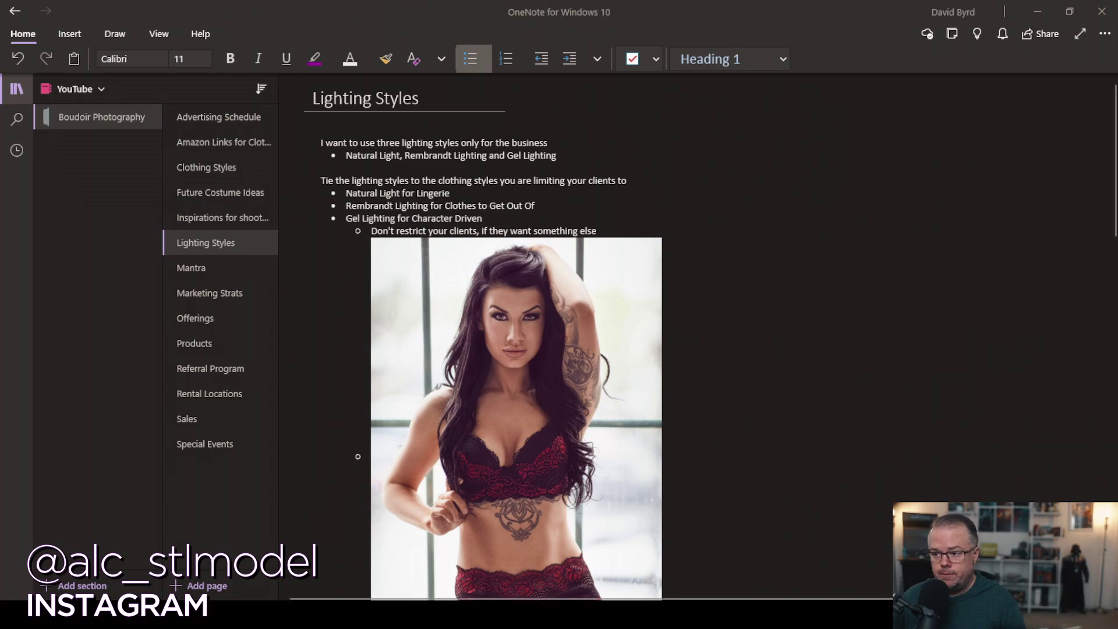
# Move the red lingerie photo out of the bulleted list and place it below the lighting notes, near their left edge.
pyautogui.click(524, 328)
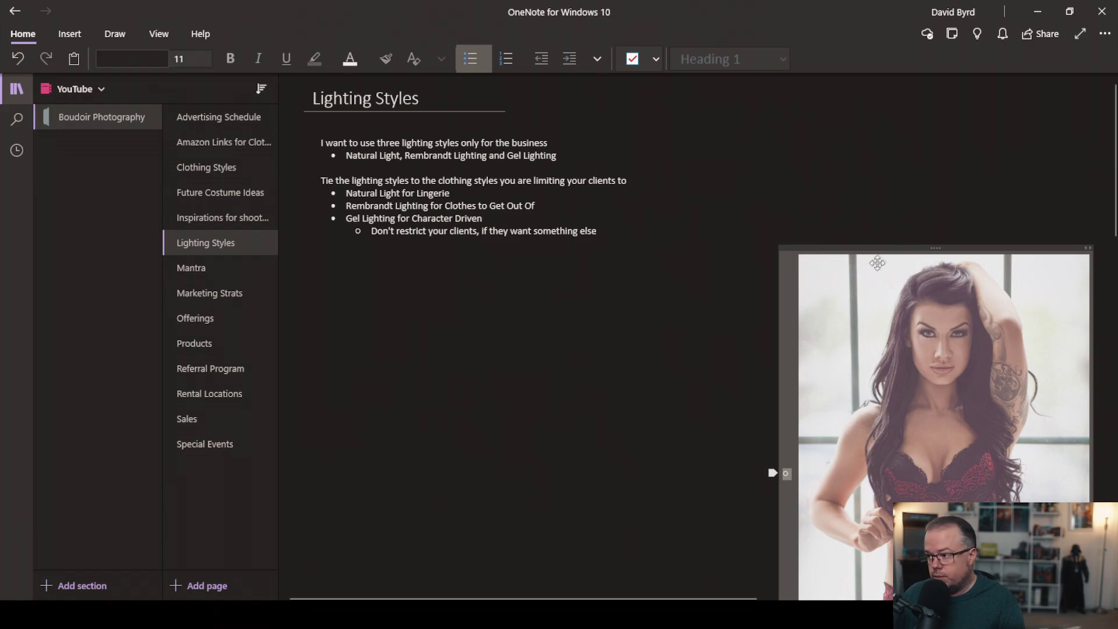
pyautogui.click(827, 257)
pyautogui.moveTo(839, 316); pyautogui.dragTo(382, 369)
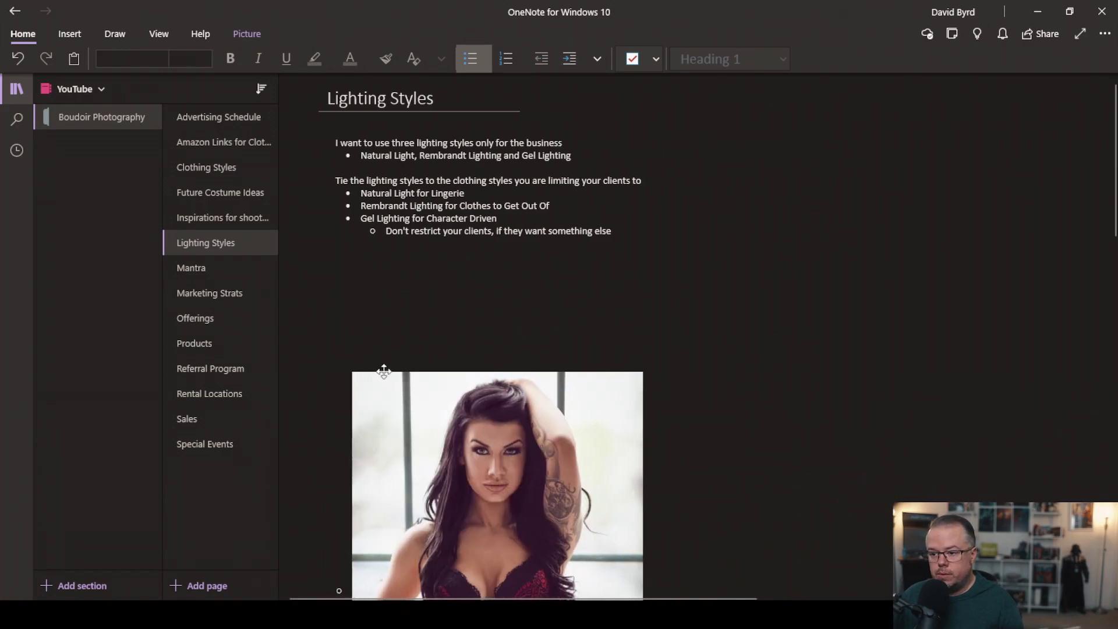
pyautogui.click(725, 365)
pyautogui.scroll(-3, 725, 365)
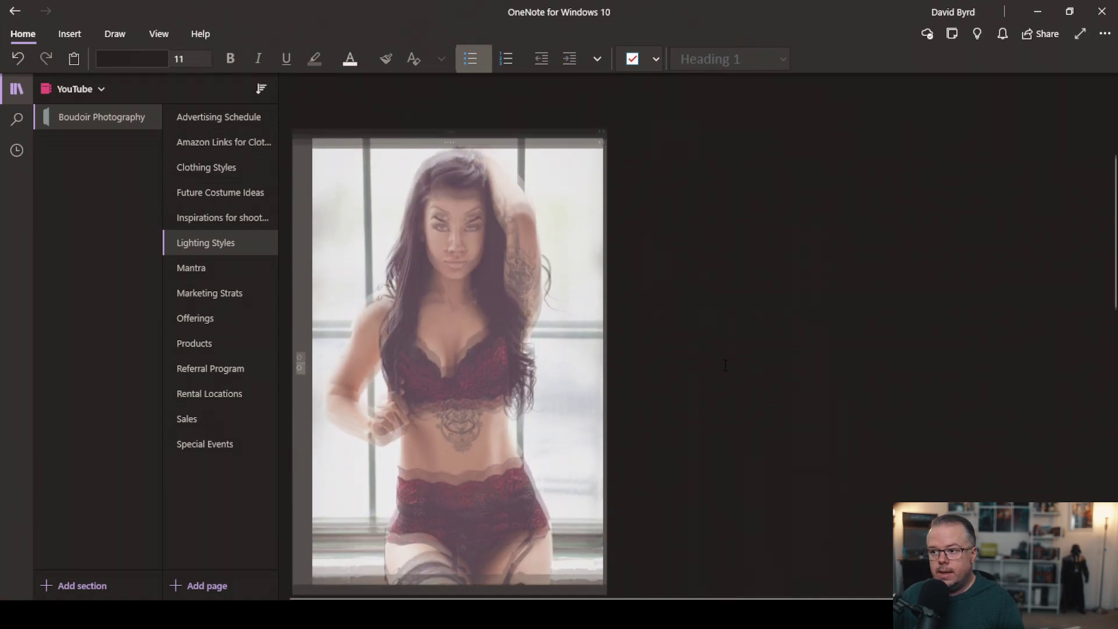
pyautogui.scroll(3, 725, 365)
pyautogui.moveTo(469, 404); pyautogui.dragTo(469, 382)
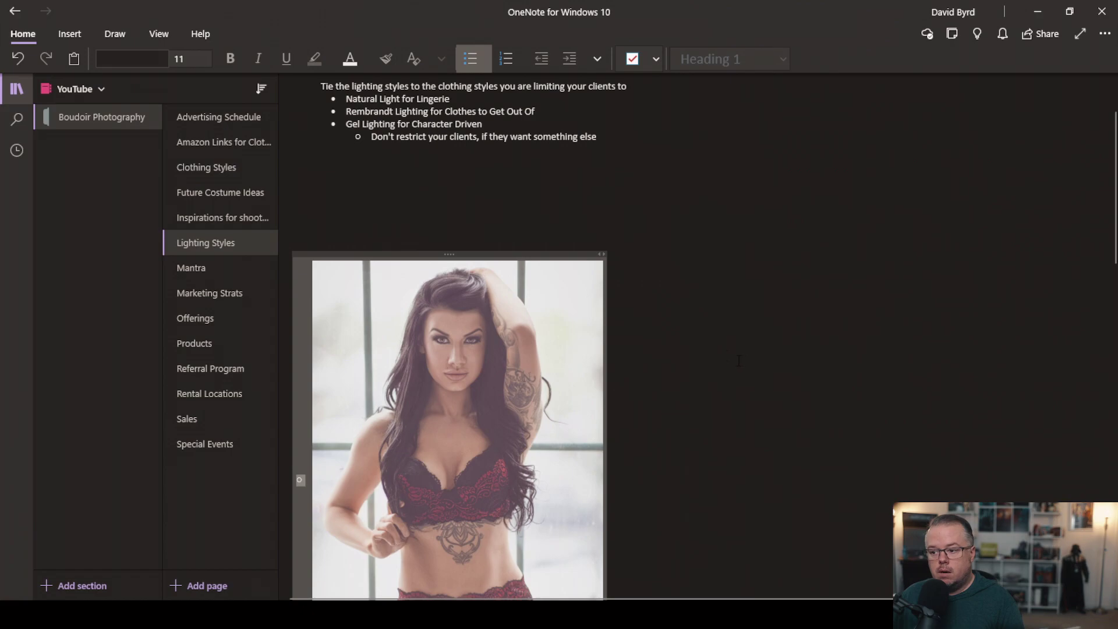
pyautogui.click(739, 361)
# Caption the red lingerie photo "Natural Light lingerie" and add the bullet "Amazon link to this lingerie" beneath it.
pyautogui.scroll(-5, 731, 355)
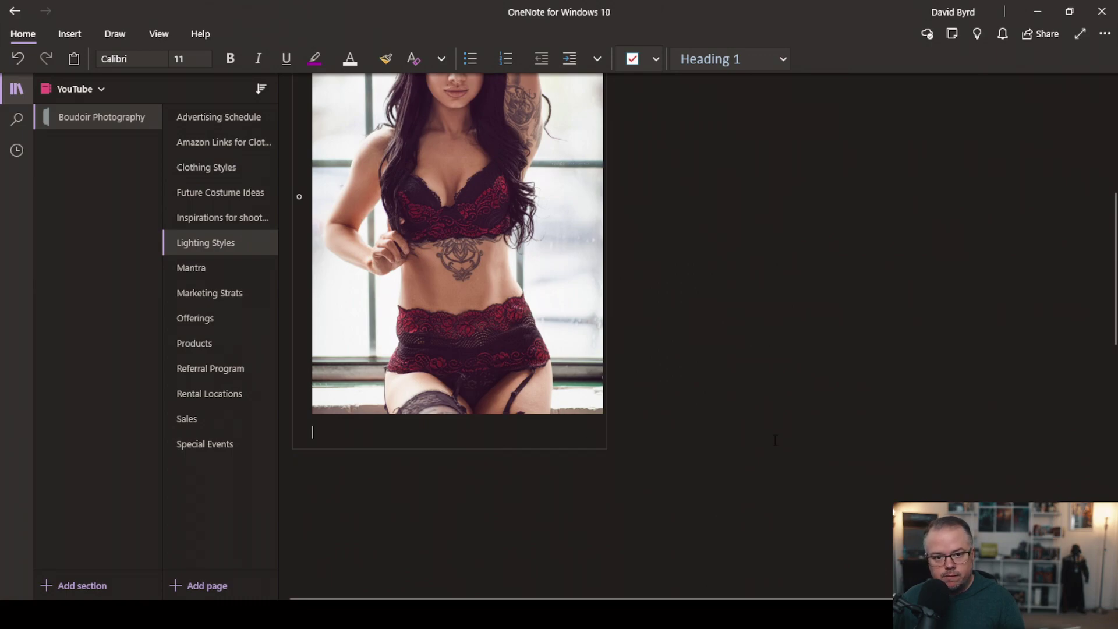
pyautogui.write('Natural Light lingerie')
pyautogui.press('Return')
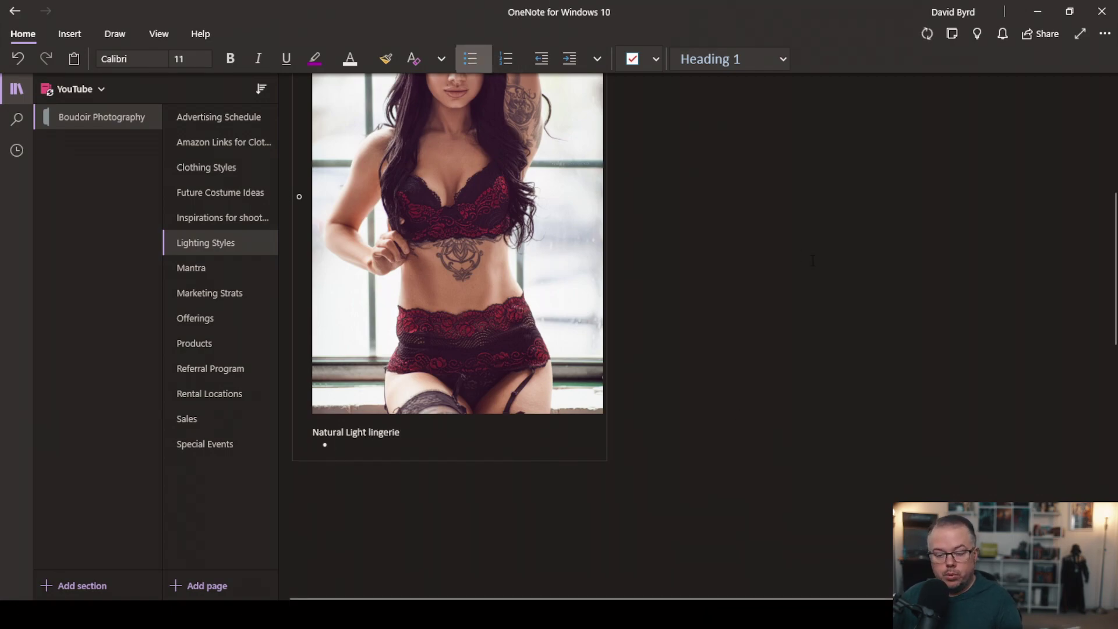
pyautogui.write('amazon link')
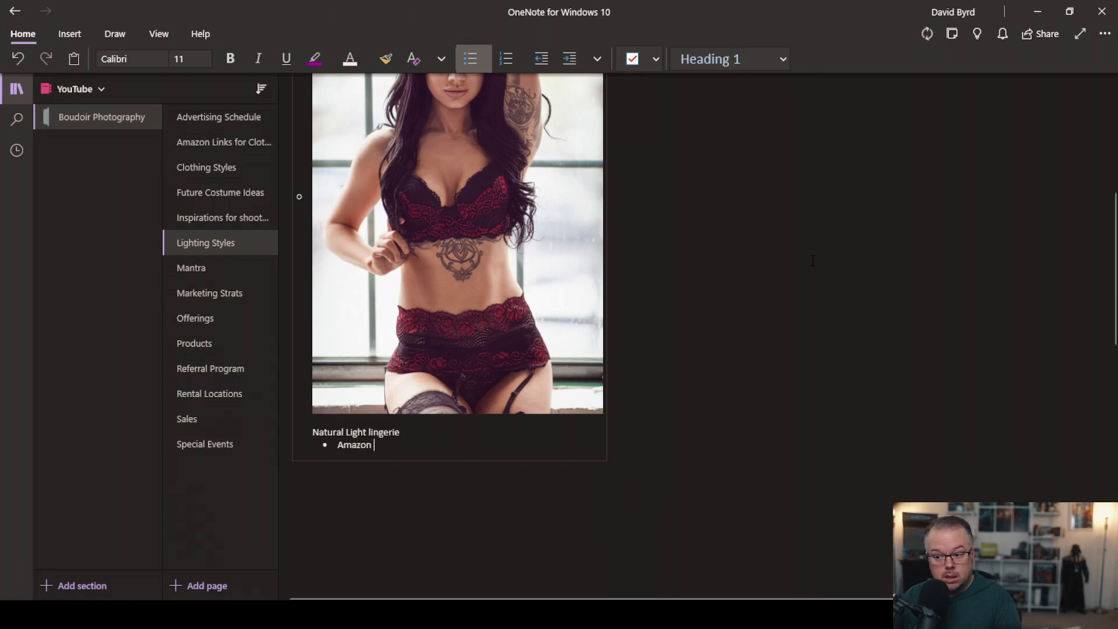
pyautogui.write(' to the')
pyautogui.press('BackSpace')
pyautogui.press('BackSpace')
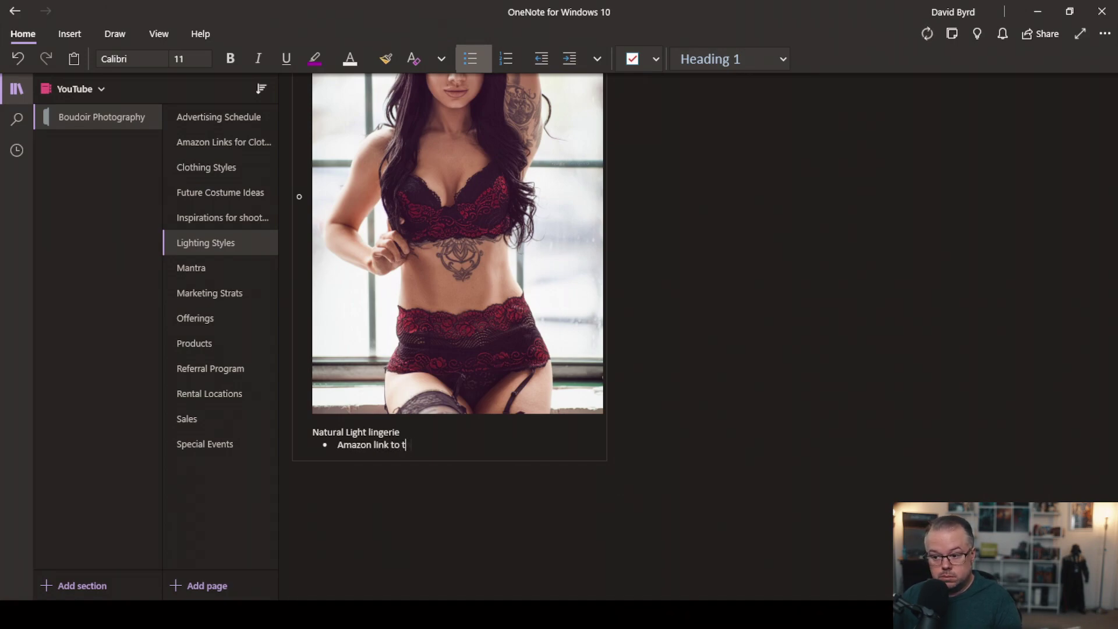
pyautogui.write('his lingerie')
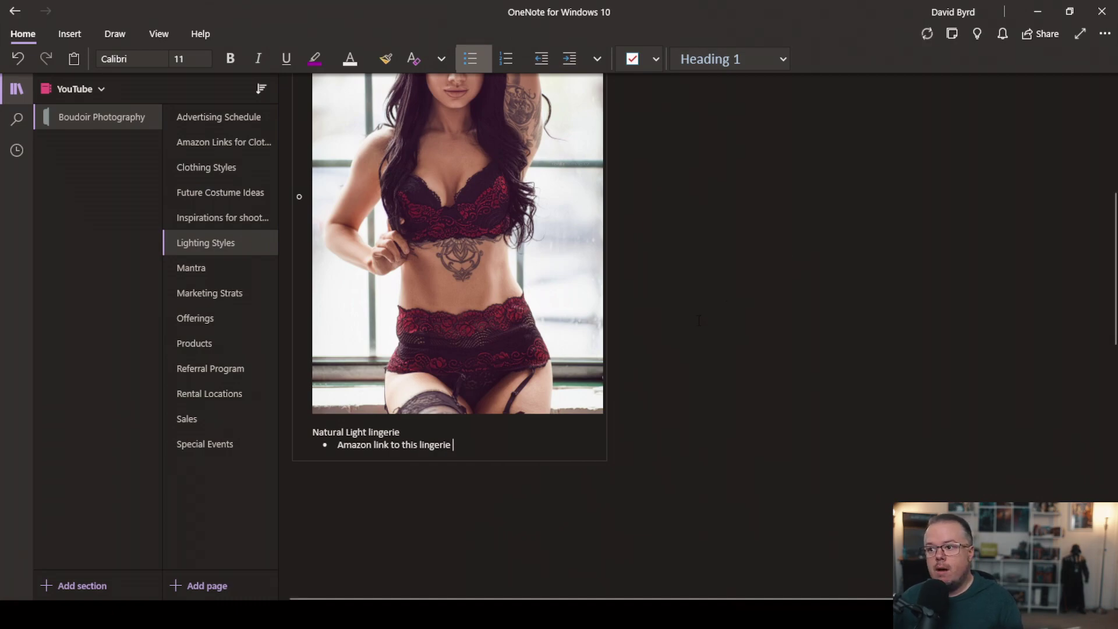
# Add an indented sub-bullet "Red lingerie is the color for this season" under the Amazon link item.
pyautogui.scroll(2, 813, 261)
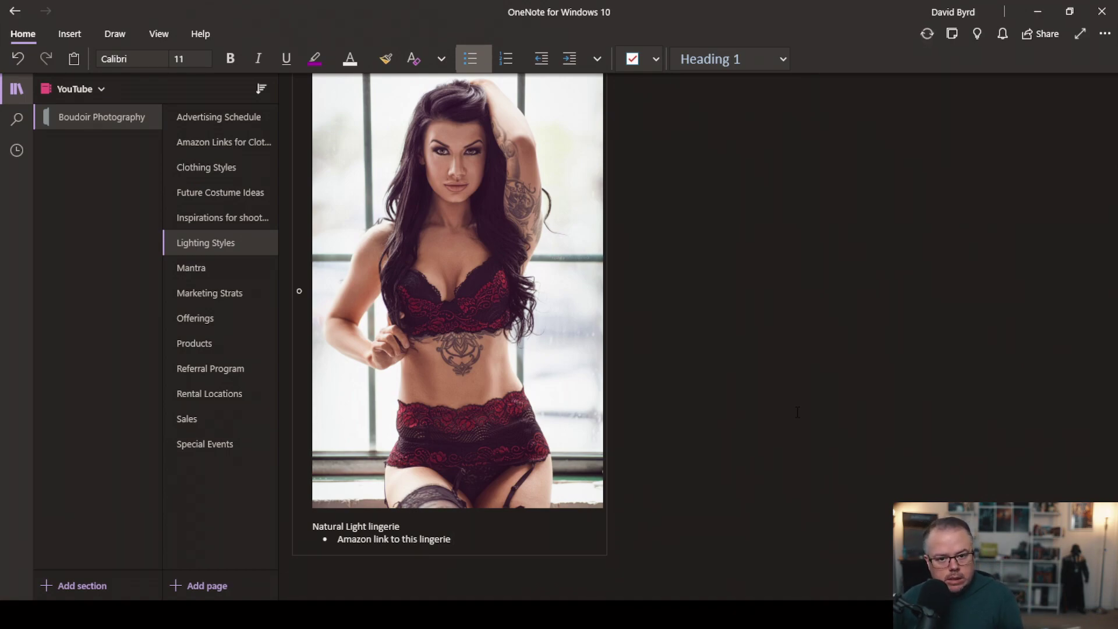
pyautogui.press('Return')
pyautogui.press('Tab')
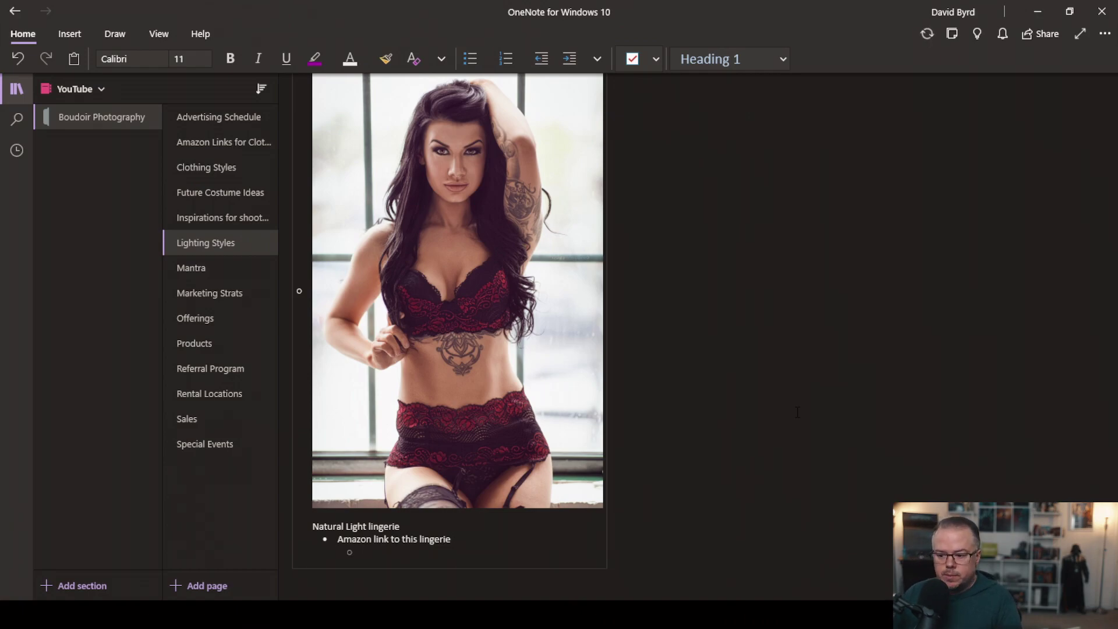
pyautogui.write('Red lingerie is the color for this season')
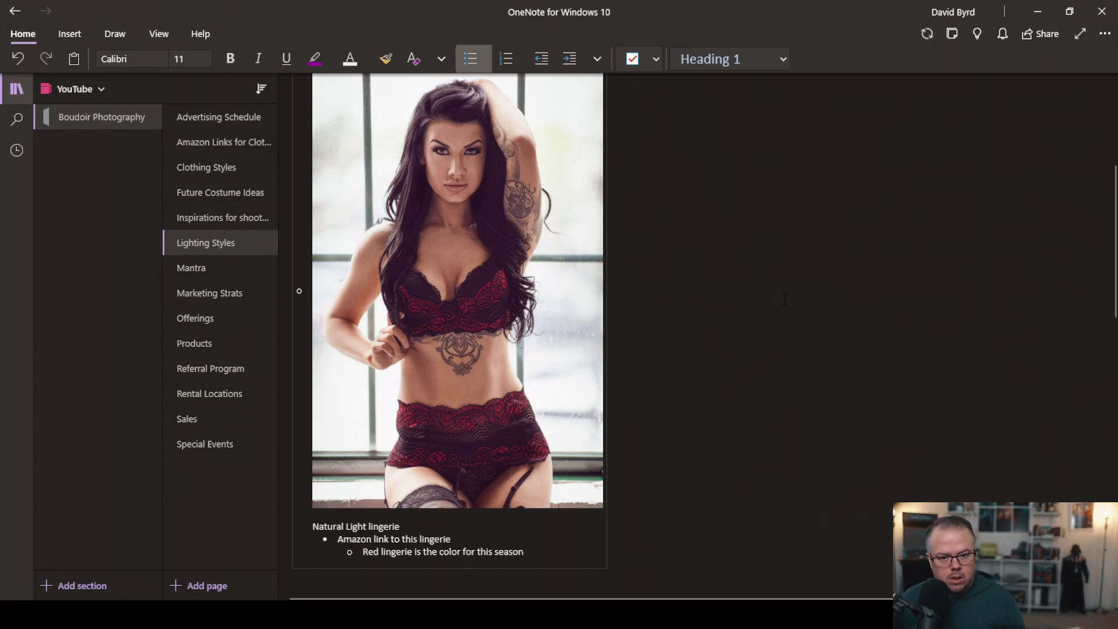
# Insert the dark leather jacket portrait from Adobe Bridge and align it beside the red lingerie photo.
pyautogui.hotkey('alt', 'Tab')
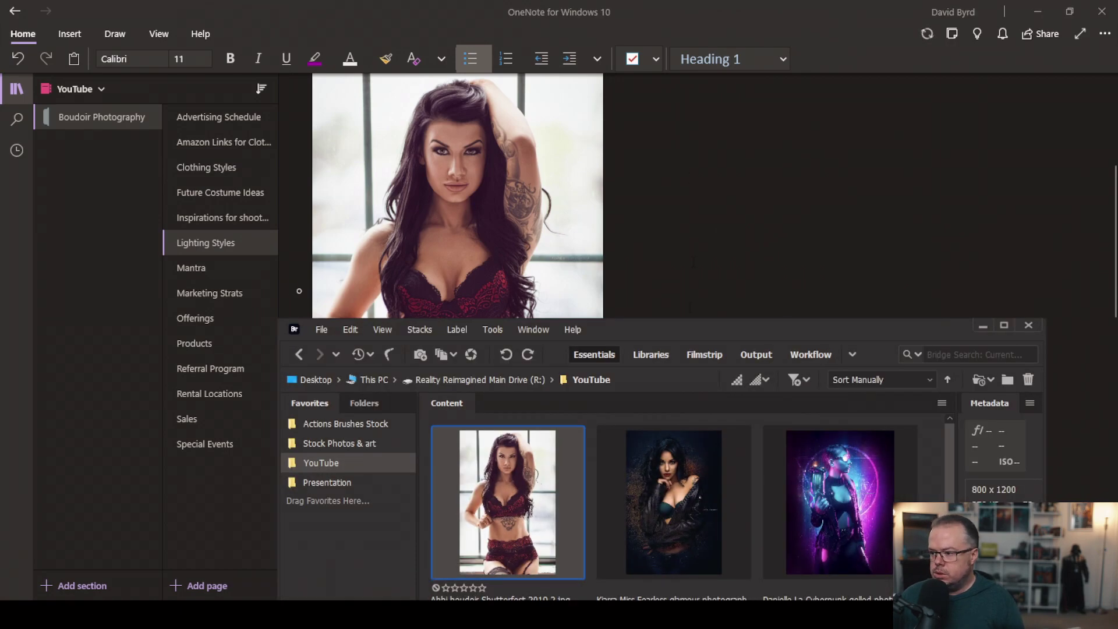
pyautogui.click(668, 490)
pyautogui.moveTo(667, 490); pyautogui.dragTo(764, 187)
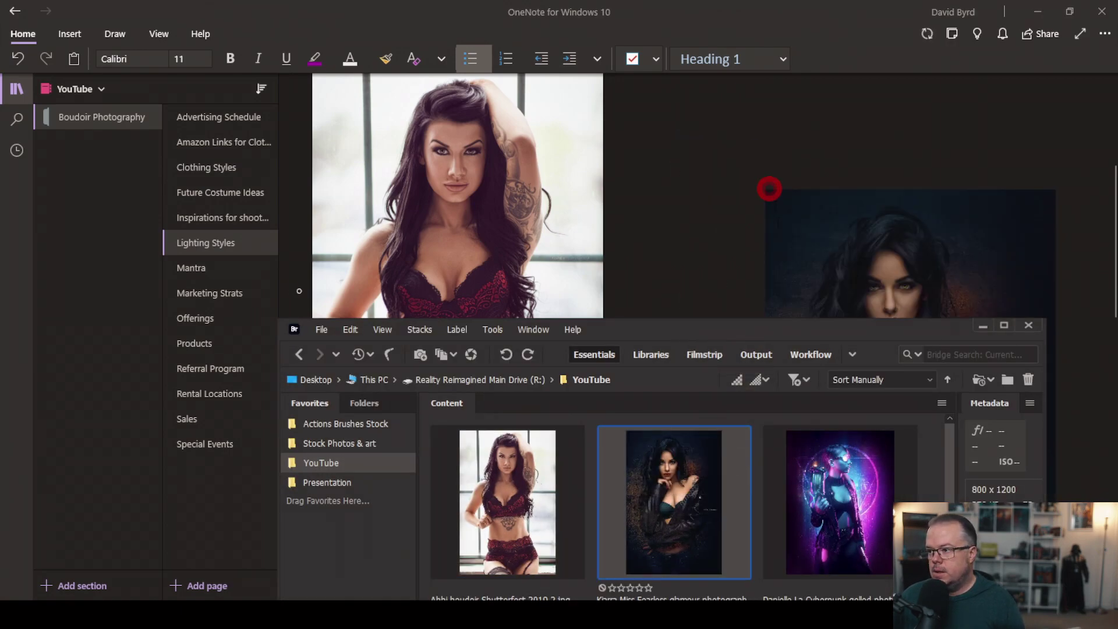
pyautogui.click(984, 326)
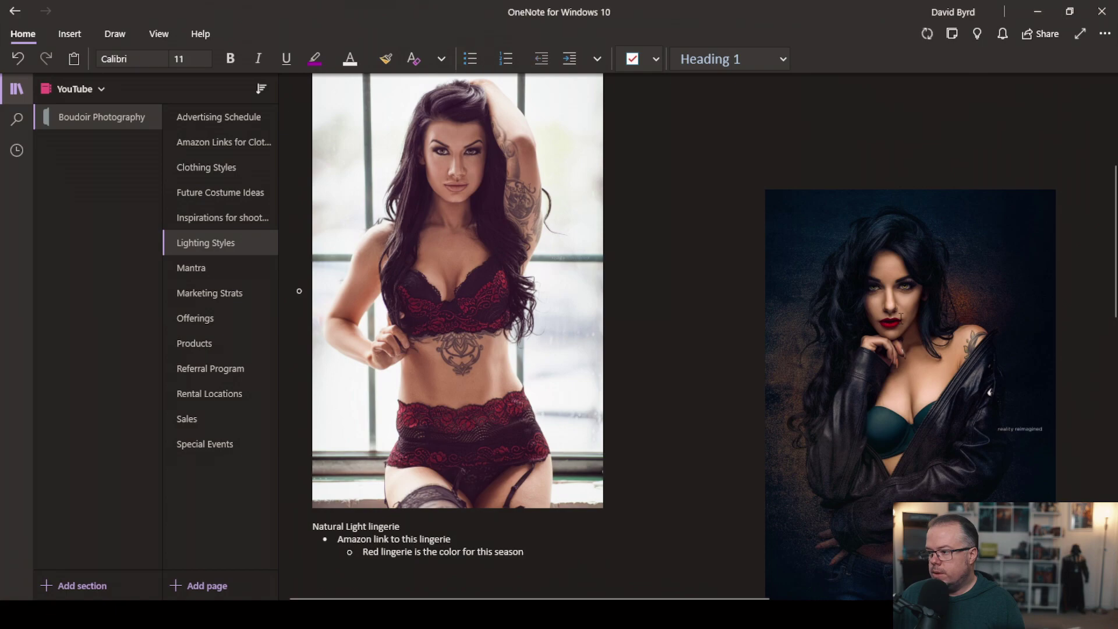
pyautogui.click(914, 340)
pyautogui.moveTo(914, 340); pyautogui.dragTo(792, 221)
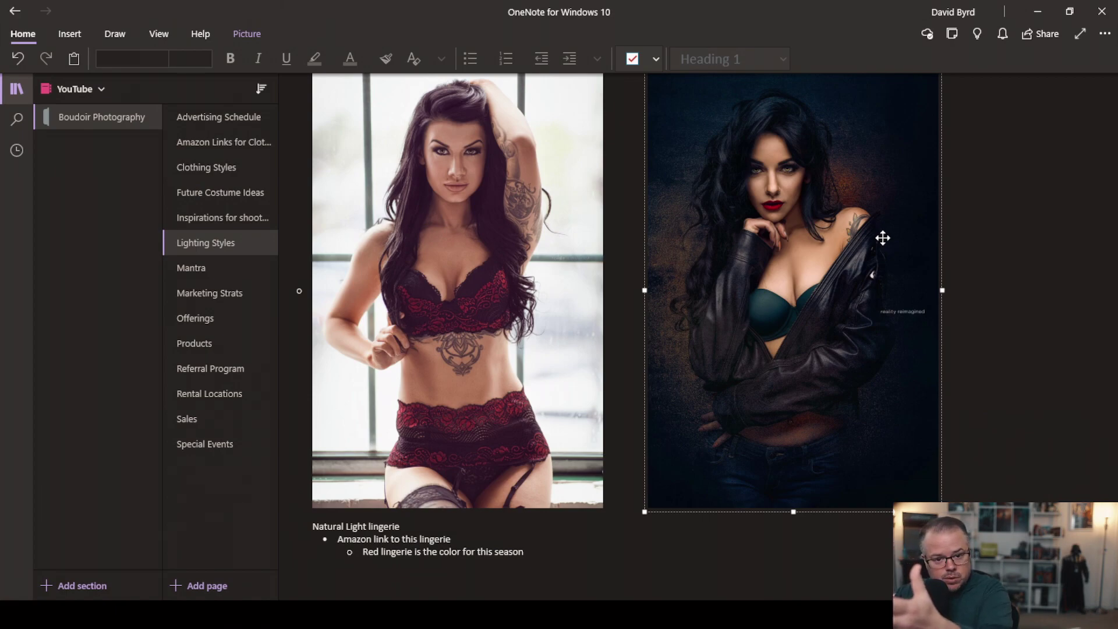
# Insert the neon cyberpunk photo from Adobe Bridge into the Lighting Styles page.
pyautogui.scroll(4, 479, 296)
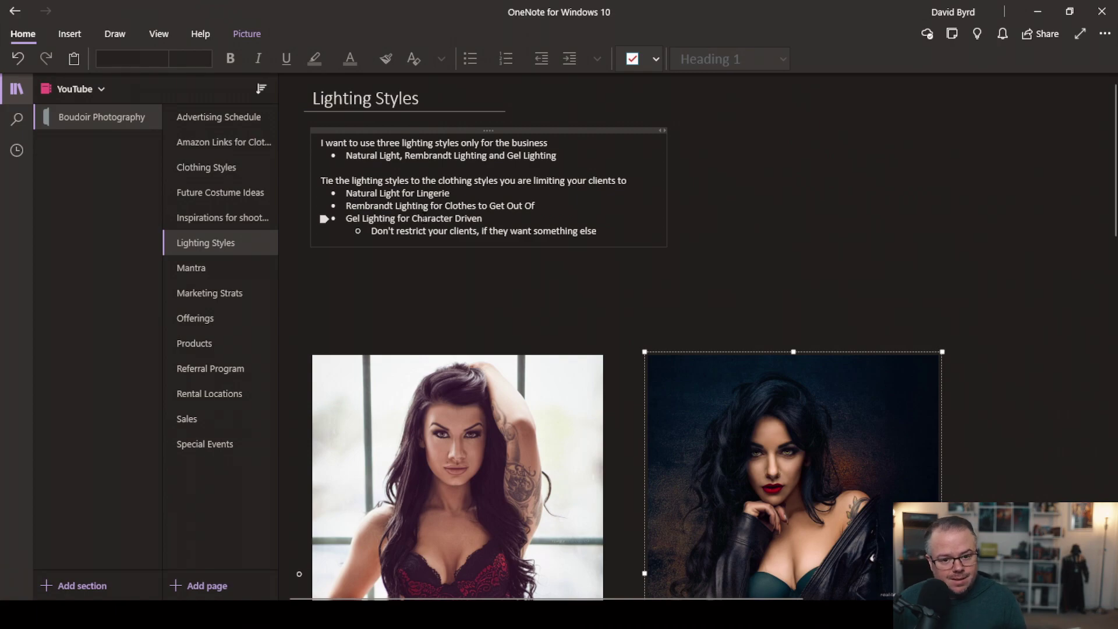
pyautogui.scroll(-7, 468, 336)
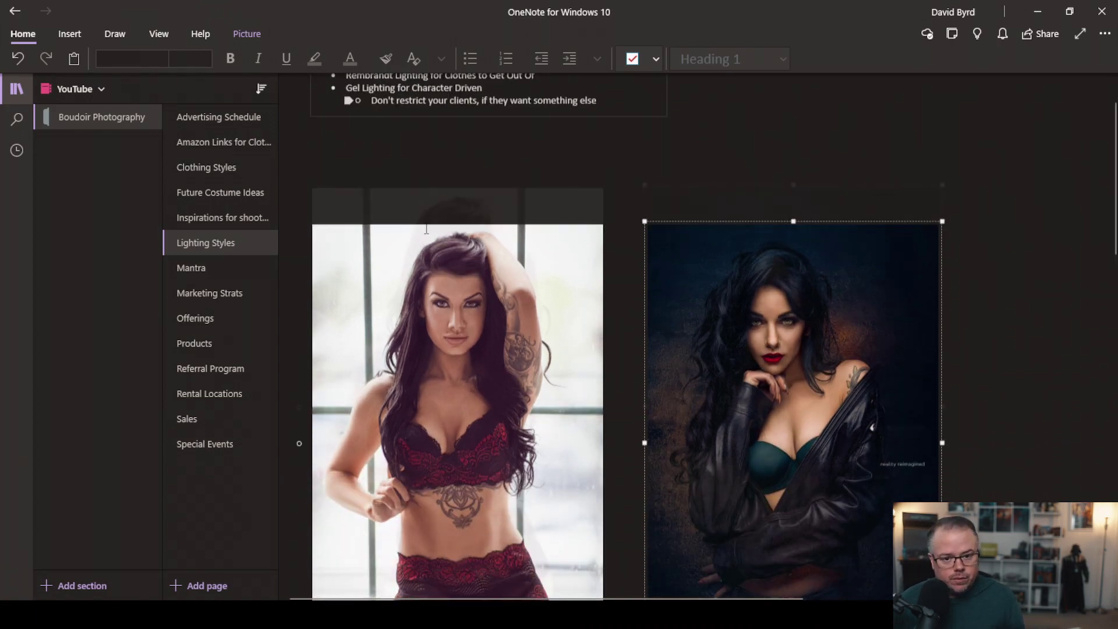
pyautogui.hotkey('alt', 'Tab')
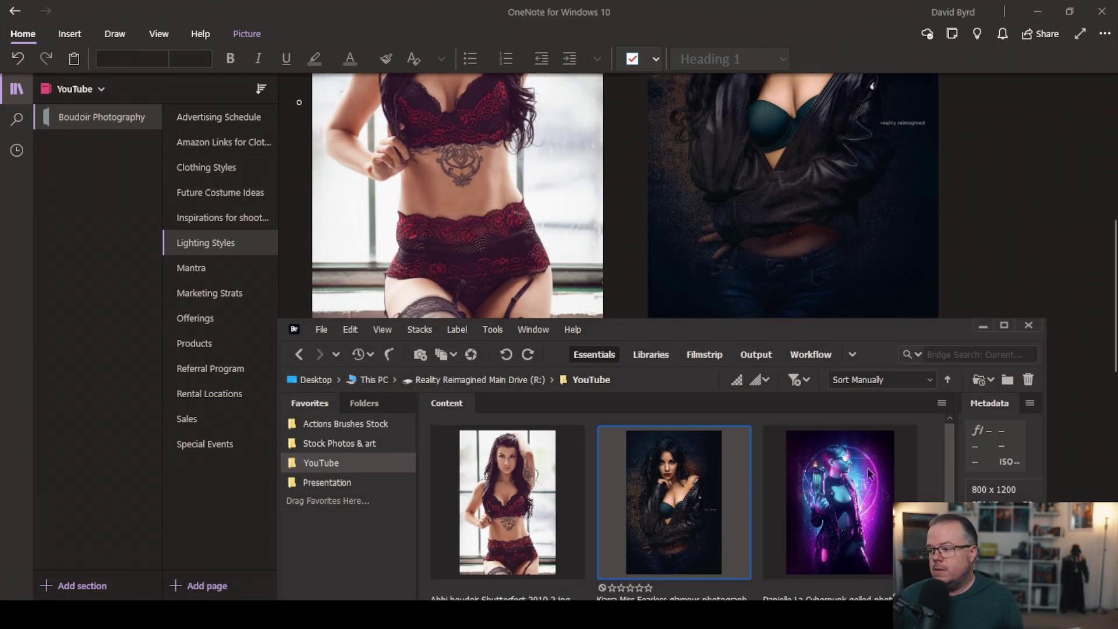
pyautogui.click(840, 502)
pyautogui.moveTo(839, 478); pyautogui.dragTo(1019, 137)
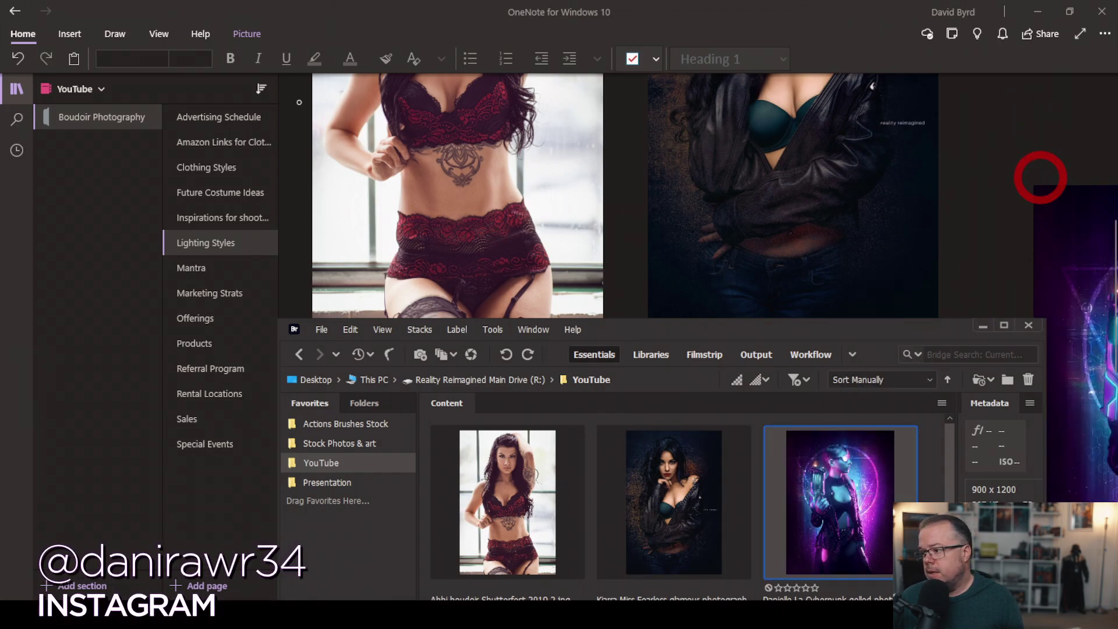
pyautogui.hotkey('alt', 'Tab')
# Move the cyberpunk photo below the other two photos, to the right of the "Amazon link here for cool cyberpunk costume" line.
pyautogui.scroll(-3, 582, 291)
pyautogui.moveTo(1051, 245); pyautogui.dragTo(408, 436)
pyautogui.scroll(-3, 841, 421)
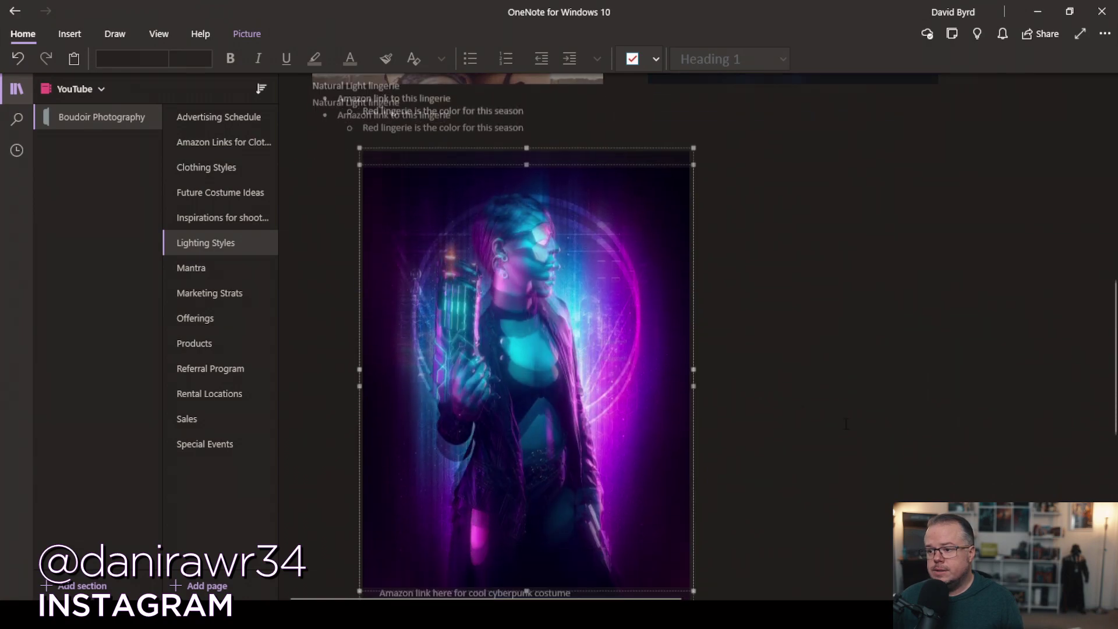
pyautogui.moveTo(527, 337); pyautogui.dragTo(886, 355)
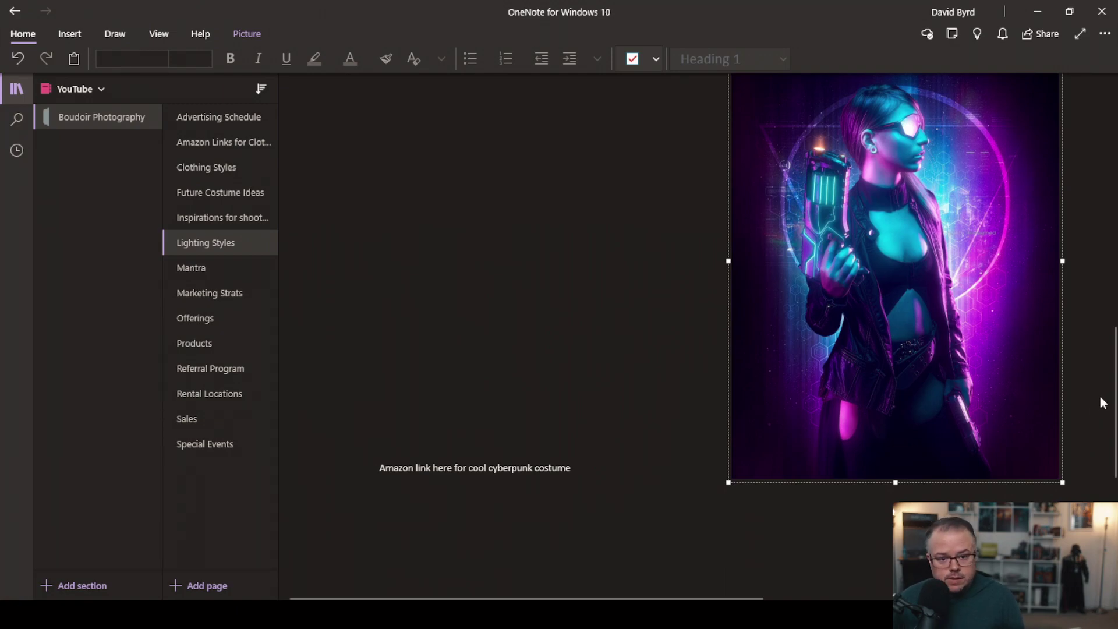
pyautogui.scroll(2, 1086, 410)
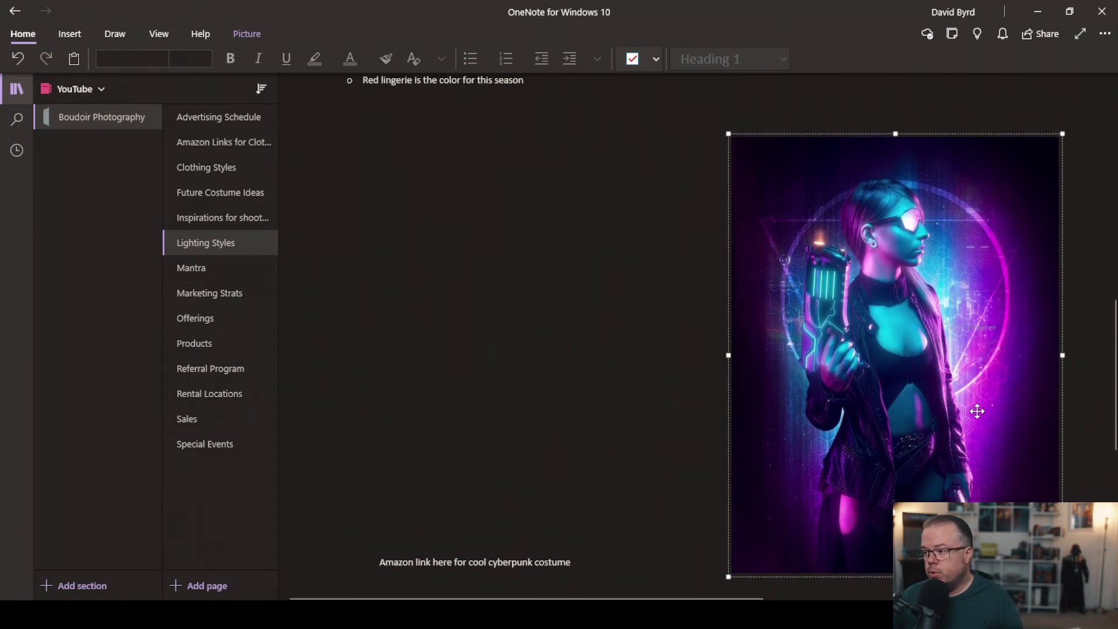